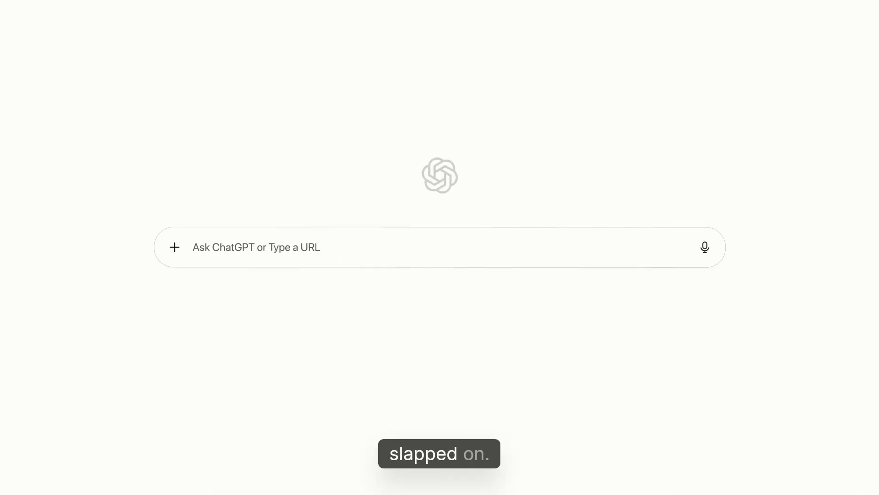
Go to vrbo.com by entering 'vrbo' in the new-tab bar.
{"action": "type", "text": "vrbo.com"}
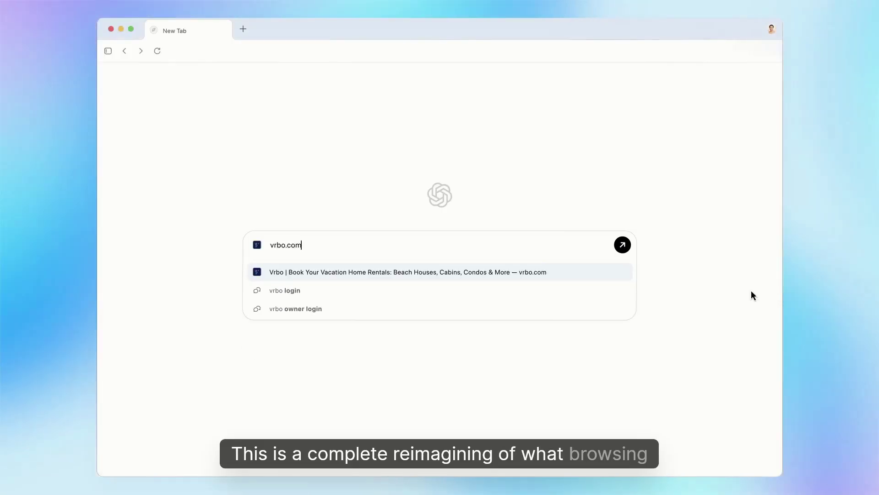
{"action": "key", "text": "Return"}
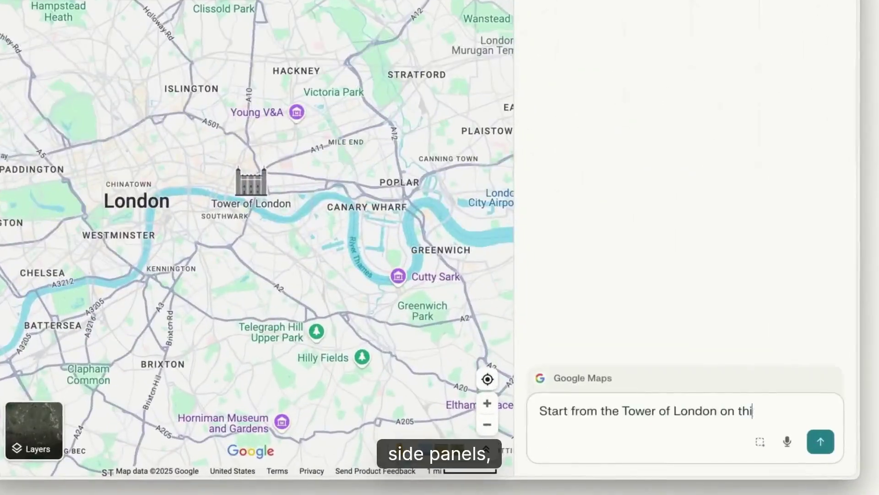
Ask the Assistant for a walking route covering the top 5 major tourist locations on the map.
{"action": "type", "text": "s map. Create a walking route to visit the top 5 major tourist locations. Apply t"}
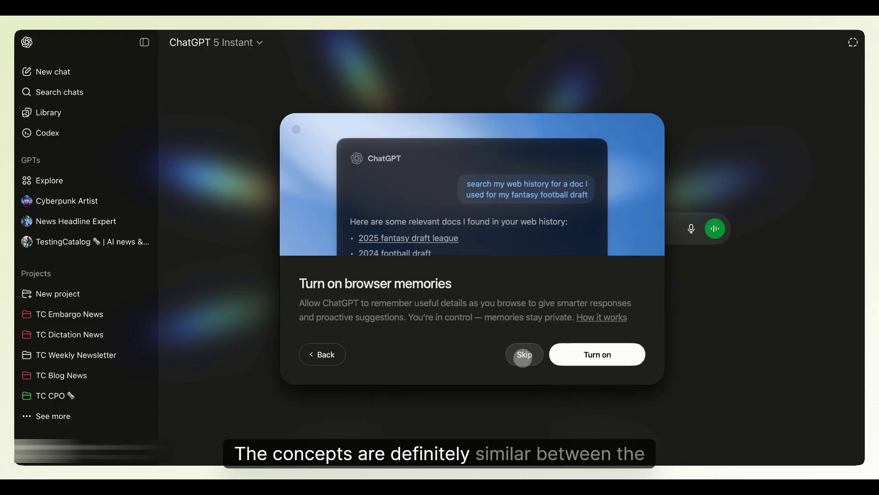
Skip browser memories and continue past the sidebar introduction card.
{"action": "left_click", "coordinate": [524, 356]}
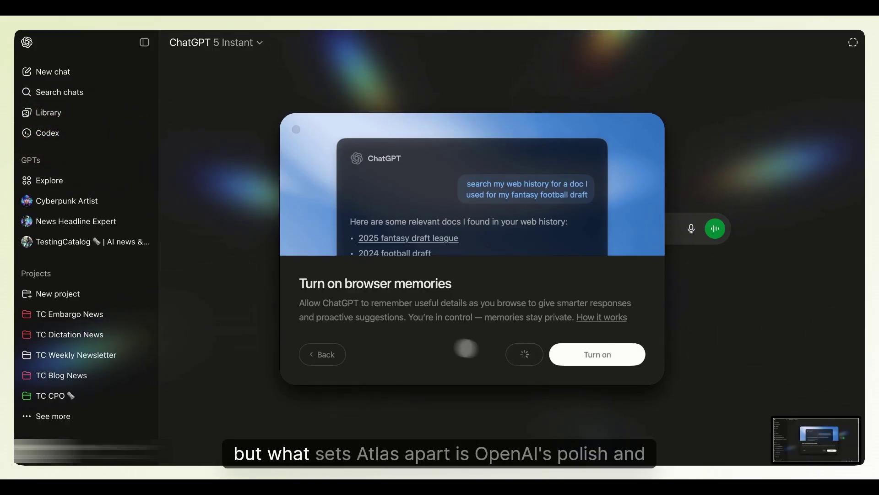
{"action": "key", "text": "super+shift+5"}
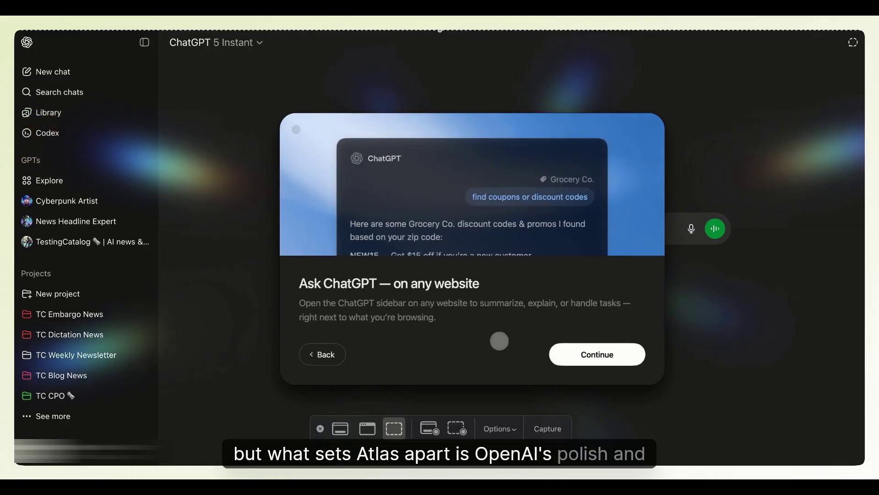
{"action": "key", "text": "Escape"}
{"action": "left_click", "coordinate": [572, 354]}
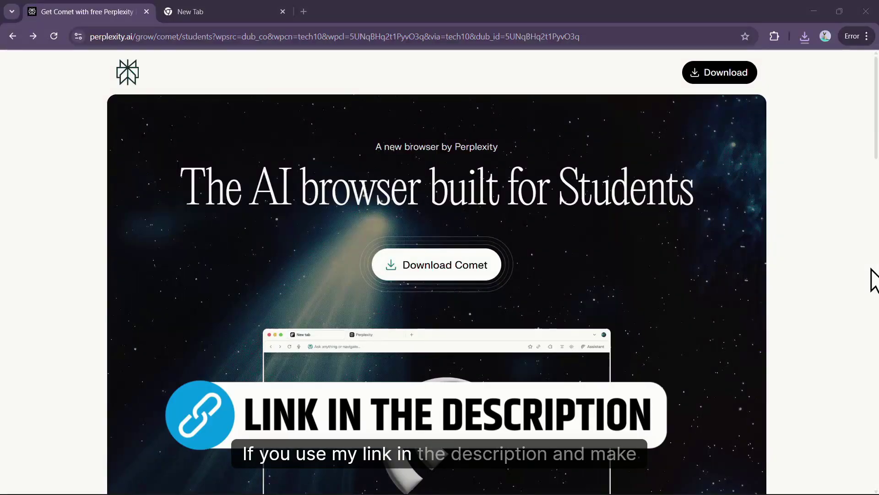
Download the Comet installer from Perplexity's student page and start the Comet install.
{"action": "left_click", "coordinate": [441, 267]}
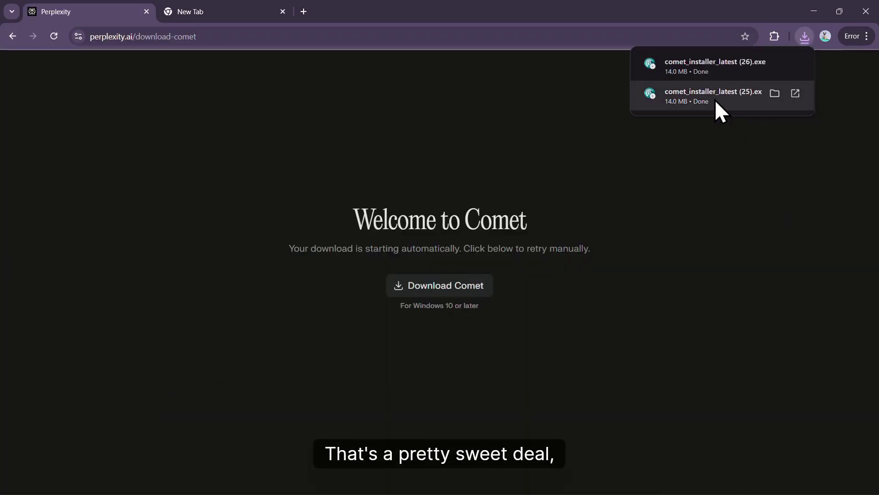
{"action": "left_click", "coordinate": [704, 65]}
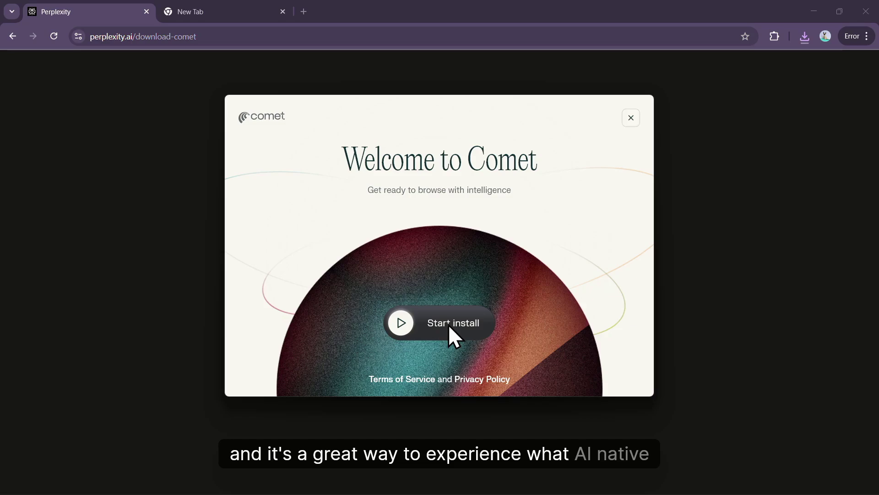
{"action": "left_click", "coordinate": [449, 325]}
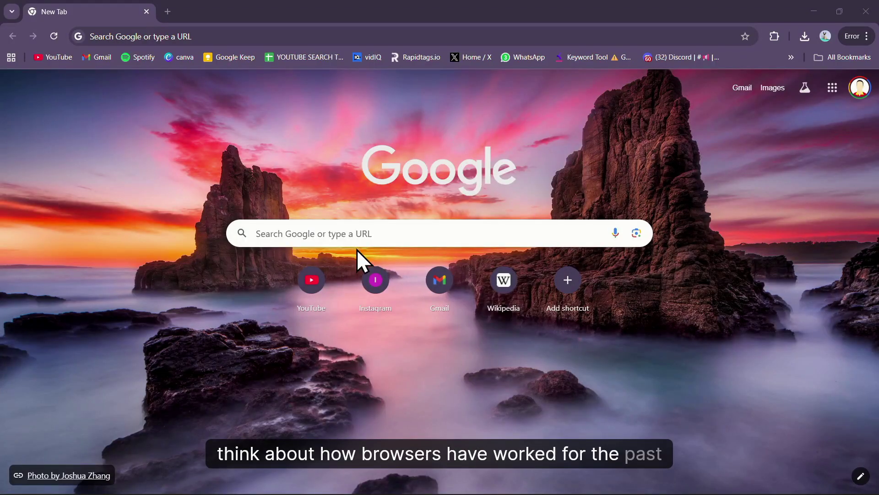
Open two blank new tabs, show all bookmarks, then focus the page's Google search box.
{"action": "left_click", "coordinate": [167, 12]}
{"action": "left_click", "coordinate": [303, 12]}
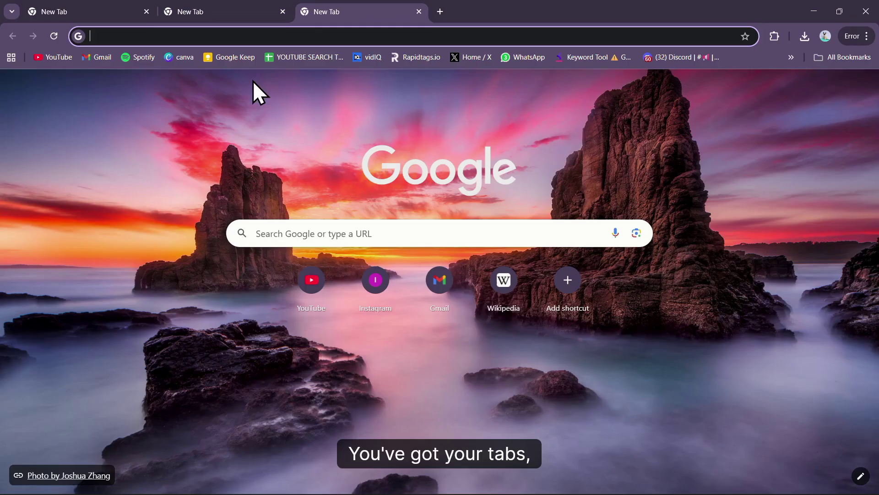
{"action": "left_click", "coordinate": [843, 57]}
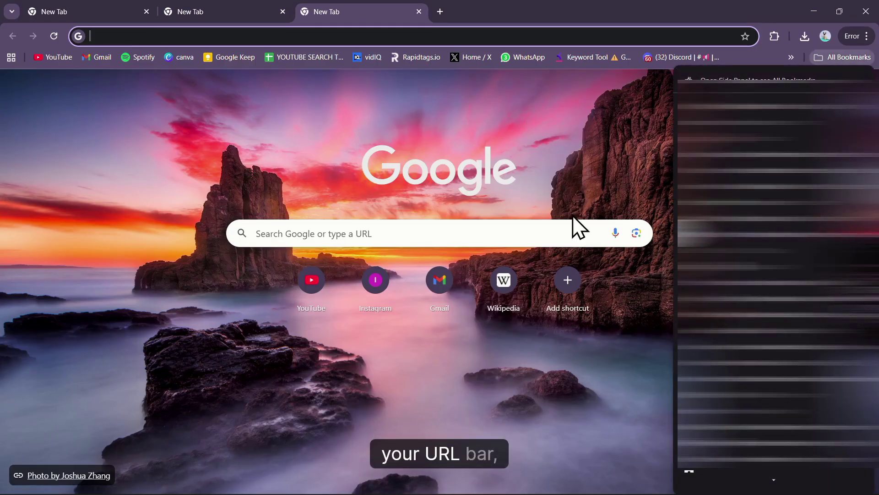
{"action": "left_click", "coordinate": [253, 32]}
{"action": "left_click", "coordinate": [177, 324]}
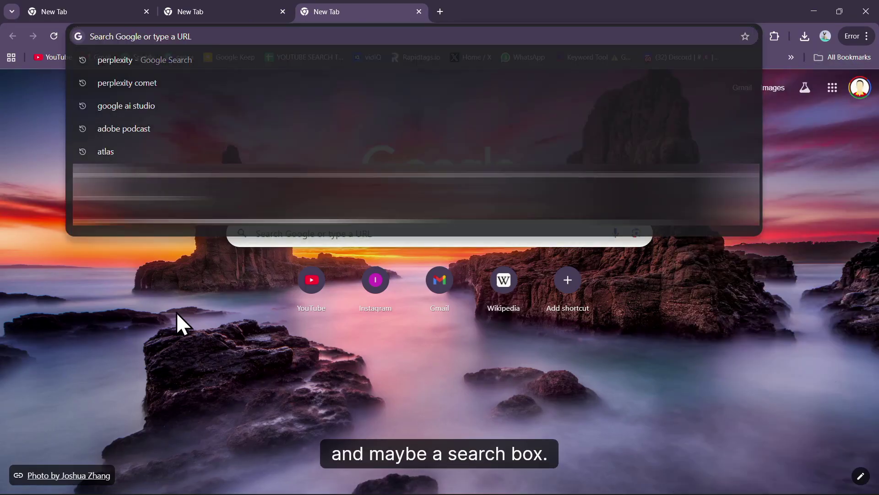
{"action": "left_click", "coordinate": [343, 230]}
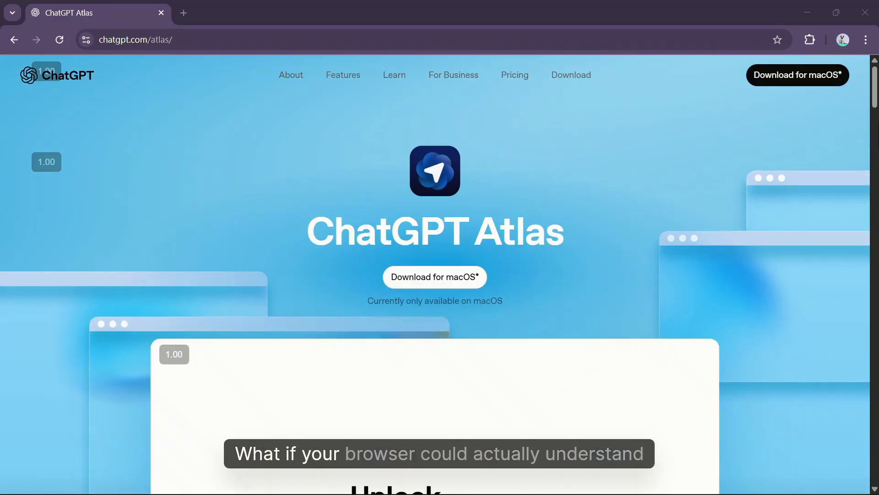
Scroll chatgpt.com/atlas down to the 'Unlock the web with ChatGPT by your side' section.
{"action": "scroll", "coordinate": [858, 160], "scroll_direction": "down", "scroll_amount": 1}
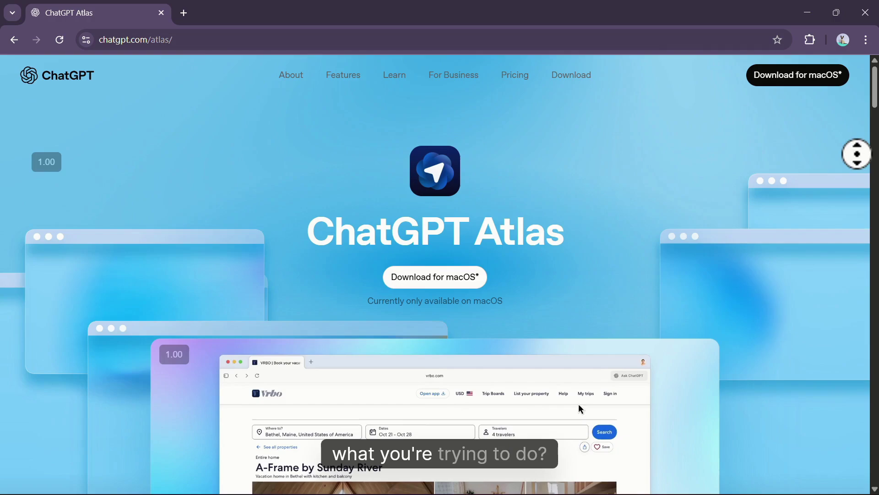
{"action": "scroll", "coordinate": [858, 160], "scroll_direction": "down", "scroll_amount": 2}
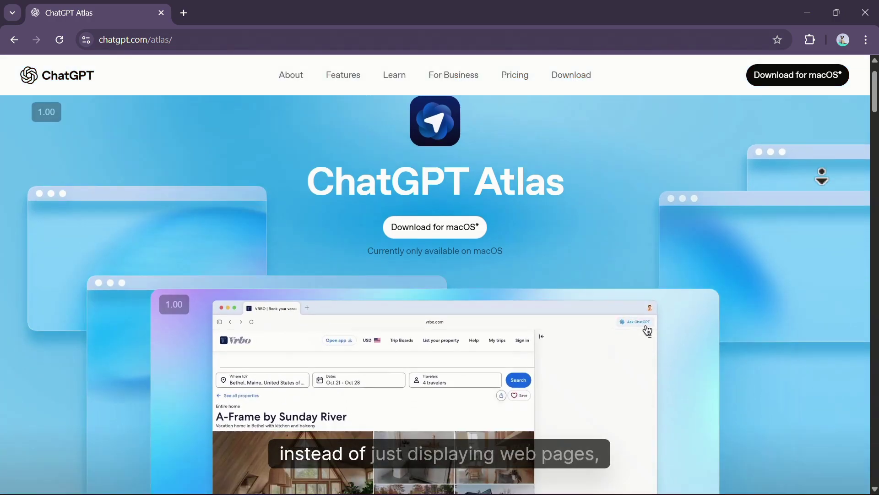
{"action": "scroll", "coordinate": [821, 176], "scroll_direction": "down", "scroll_amount": 3}
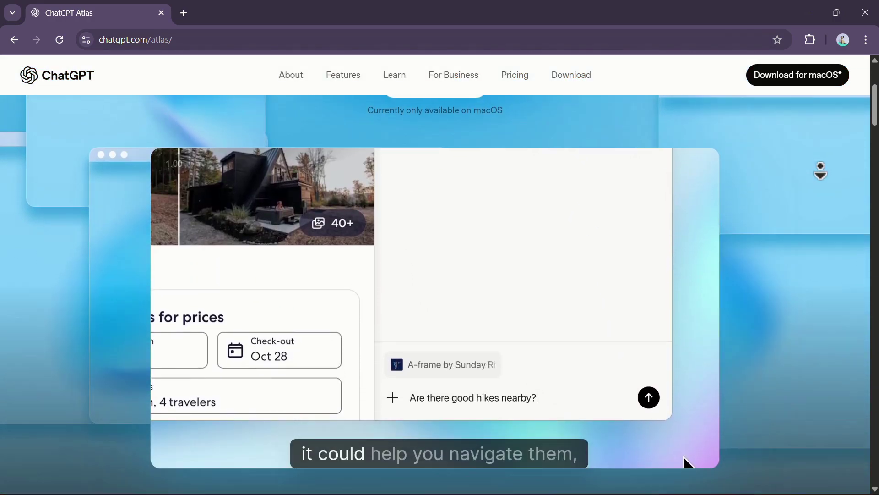
{"action": "scroll", "coordinate": [820, 170], "scroll_direction": "down", "scroll_amount": 3}
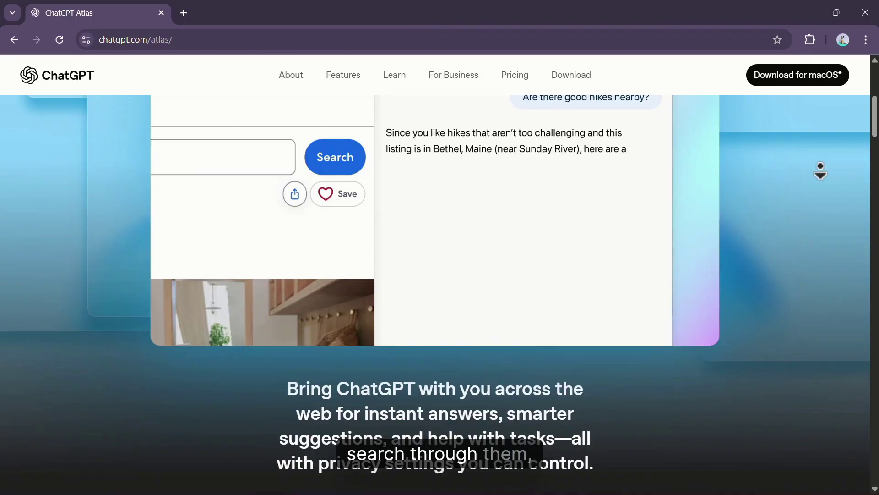
{"action": "scroll", "coordinate": [820, 170], "scroll_direction": "down", "scroll_amount": 3}
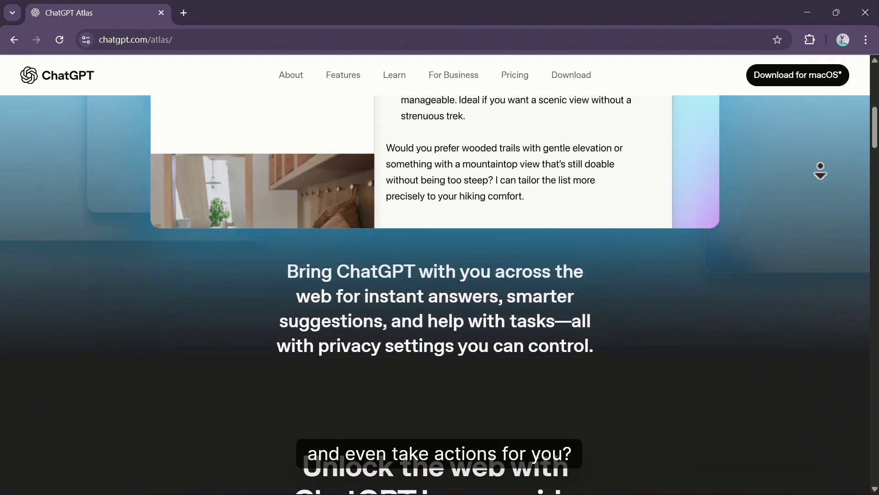
{"action": "scroll", "coordinate": [821, 170], "scroll_direction": "down", "scroll_amount": 3}
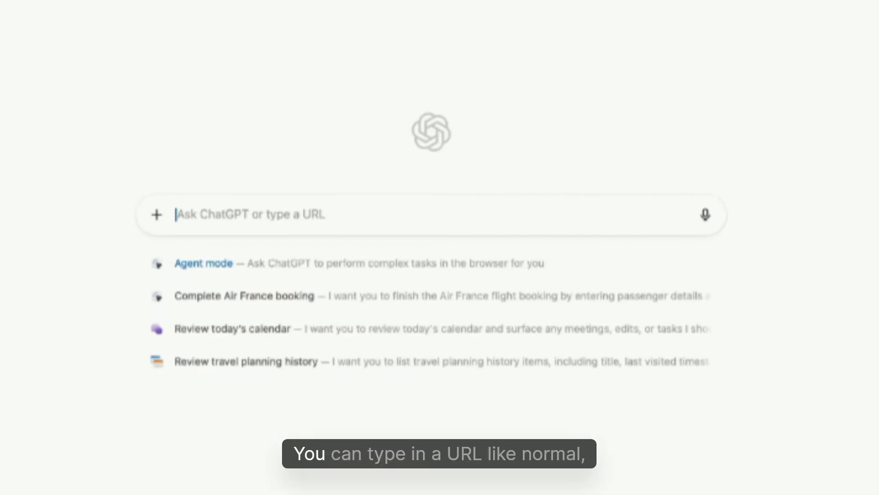
Open Hacker News, then in a new tab ask ChatGPT to search web history for an Atlas core design doc.
{"action": "type", "text": "hackernews.com"}
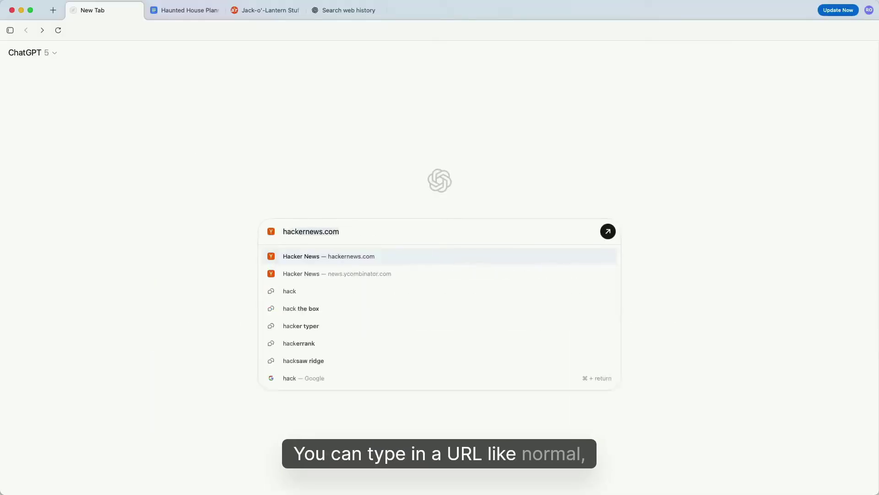
{"action": "key", "text": "Return"}
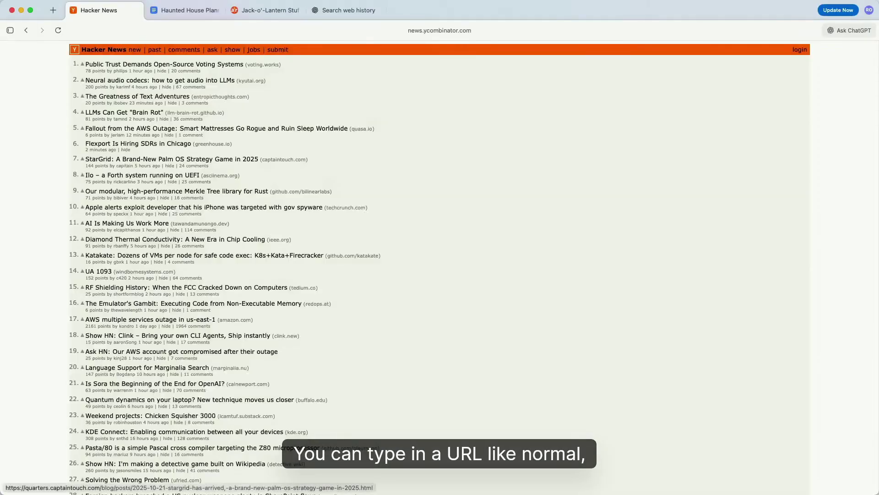
{"action": "key", "text": "super+t"}
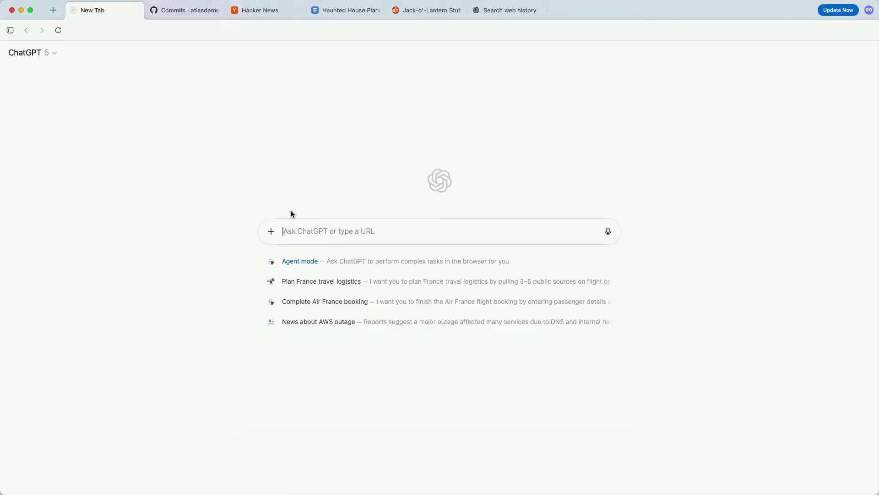
{"action": "type", "text": "search web hi"}
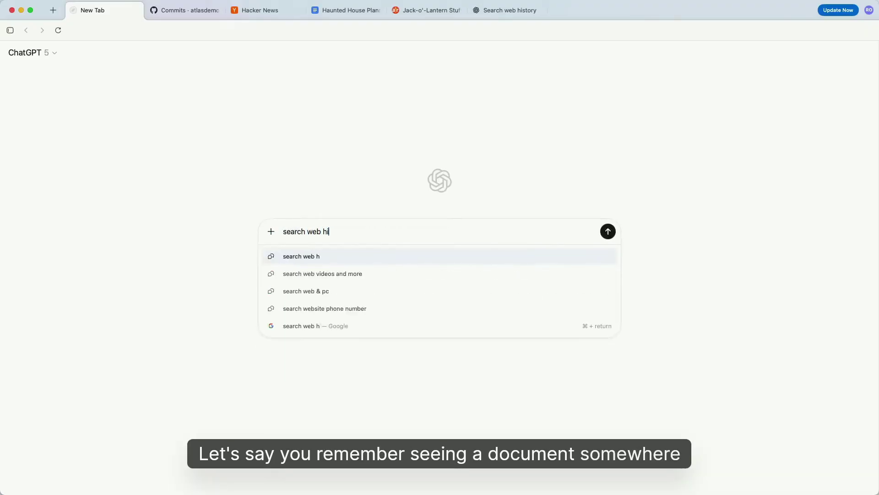
{"action": "type", "text": "story for "}
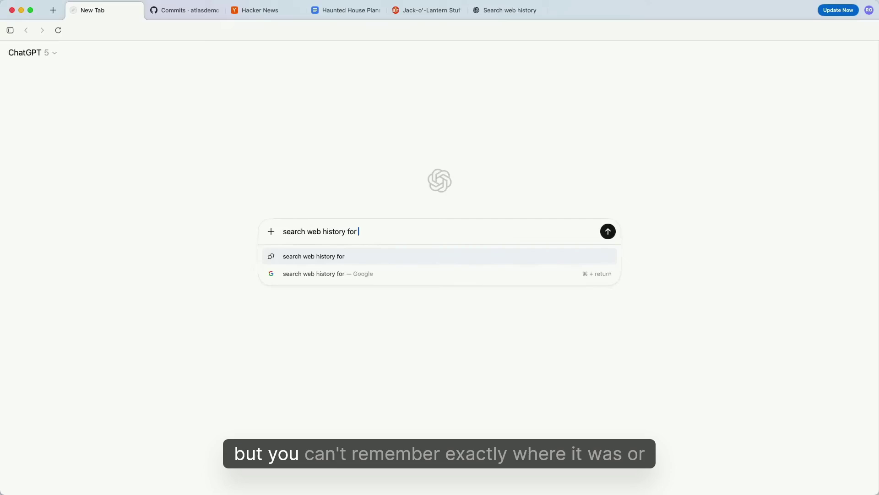
{"action": "type", "text": "a doc abou"}
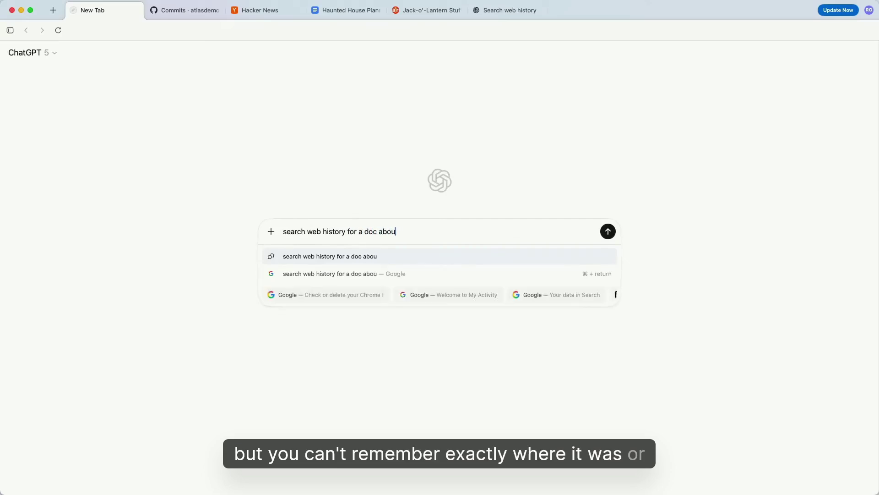
{"action": "type", "text": "t atlas core de"}
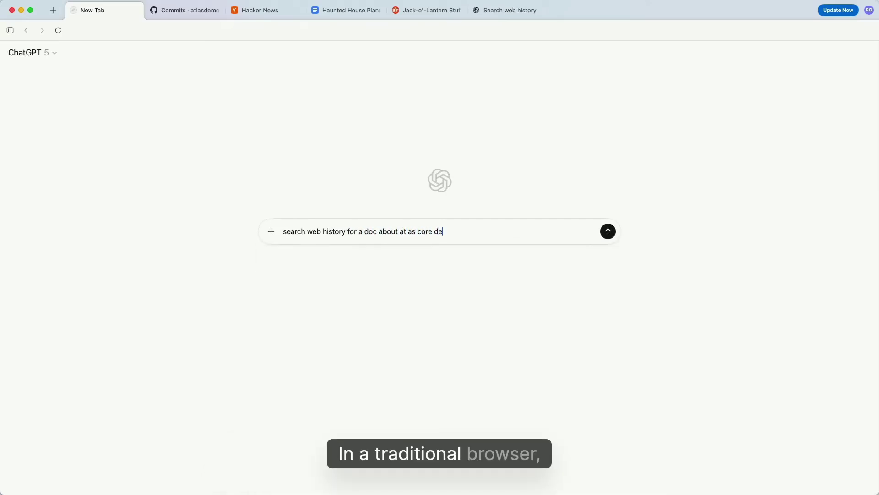
{"action": "type", "text": "sign"}
{"action": "key", "text": "Return"}
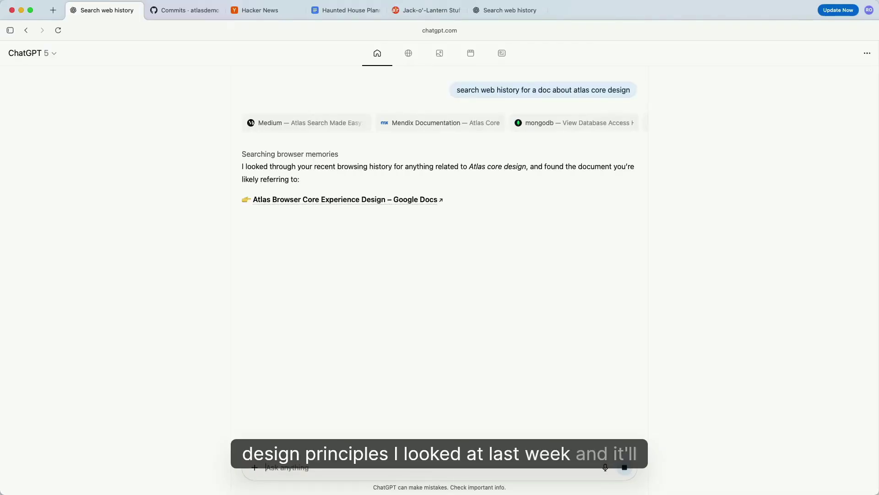
Open the 'Atlas Browser Core Experience Design' doc from ChatGPT's answer, then start a new tab.
{"action": "left_click", "coordinate": [382, 200]}
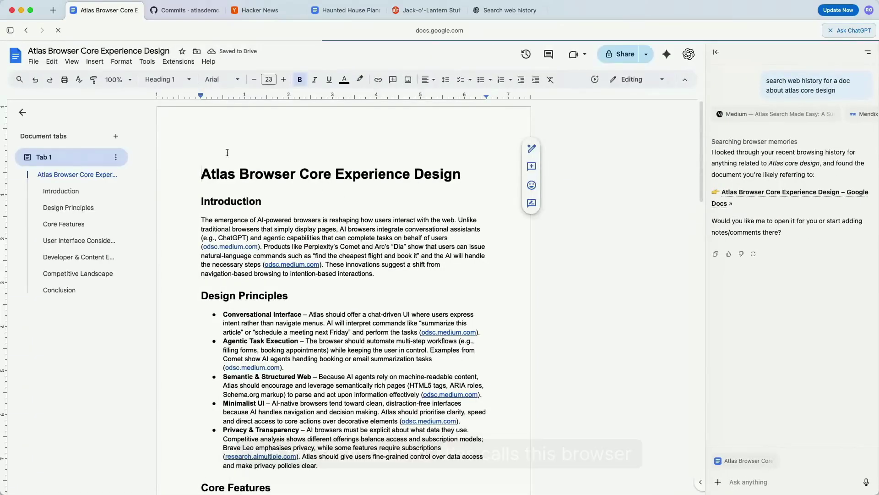
{"action": "left_click", "coordinate": [52, 11]}
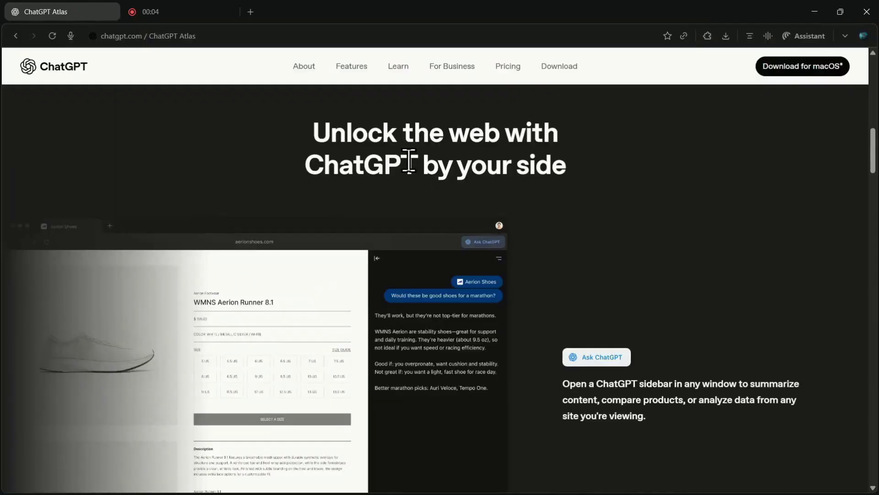
{"action": "triple_click", "coordinate": [431, 152]}
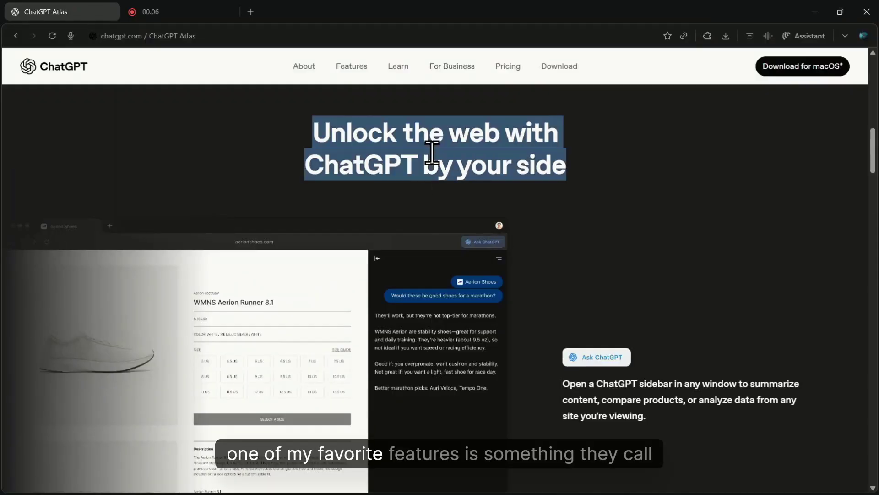
{"action": "left_click", "coordinate": [447, 210]}
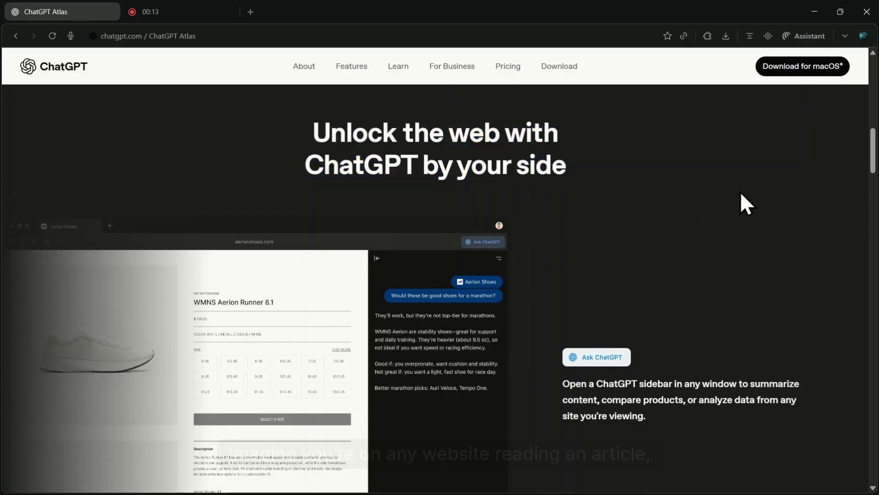
{"action": "scroll", "coordinate": [740, 191], "scroll_direction": "down", "scroll_amount": 2}
{"action": "scroll", "coordinate": [740, 191], "scroll_direction": "down", "scroll_amount": 1}
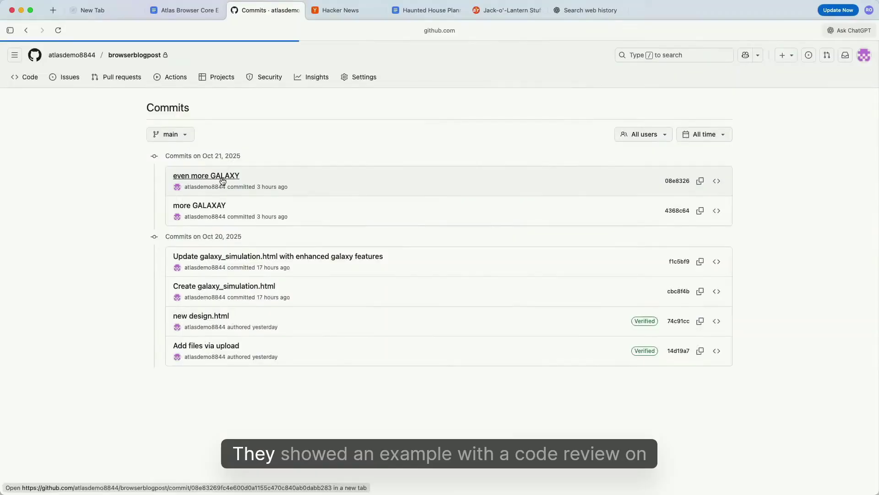
Open the 'even more GALAXY' commit and look over its page.
{"action": "left_click", "coordinate": [232, 175]}
{"action": "scroll", "coordinate": [513, 299], "scroll_direction": "down", "scroll_amount": 4}
{"action": "scroll", "coordinate": [513, 302], "scroll_direction": "up", "scroll_amount": 4}
{"action": "scroll", "coordinate": [512, 301], "scroll_direction": "down", "scroll_amount": 1}
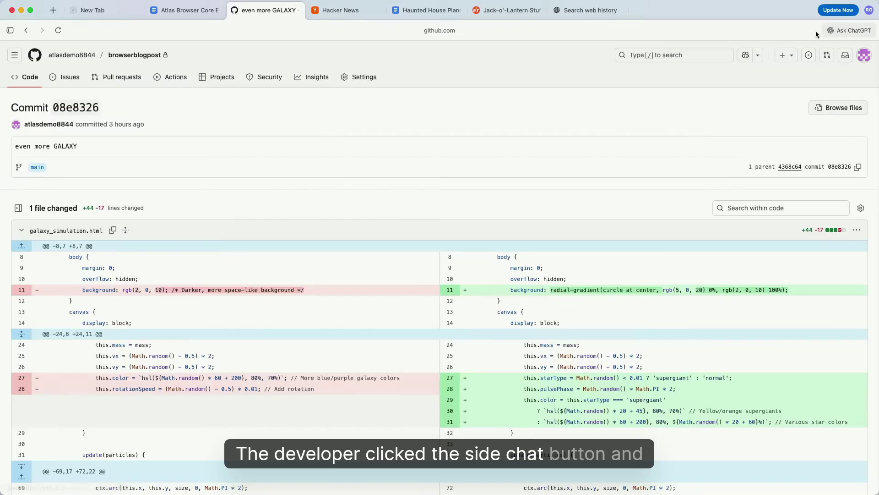
Have ChatGPT summarize the commit and ask whether it's safe to cherry-pick into today's RC.
{"action": "left_click", "coordinate": [839, 30]}
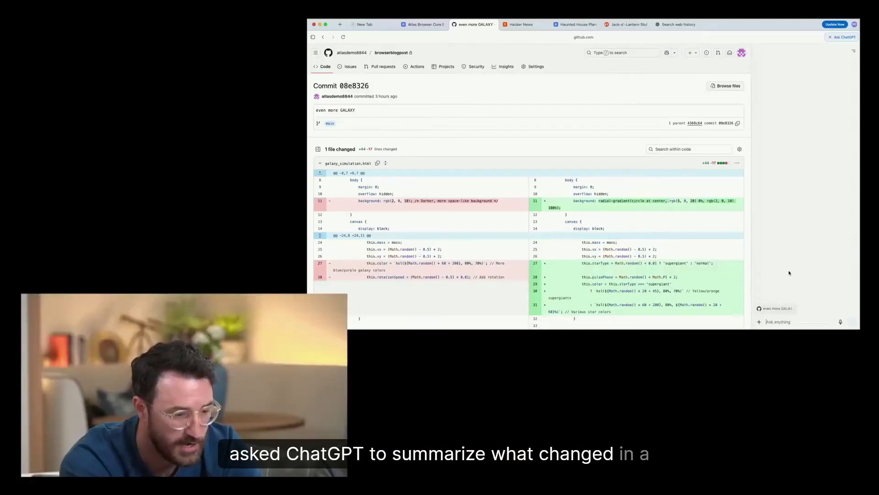
{"action": "left_click", "coordinate": [767, 402]}
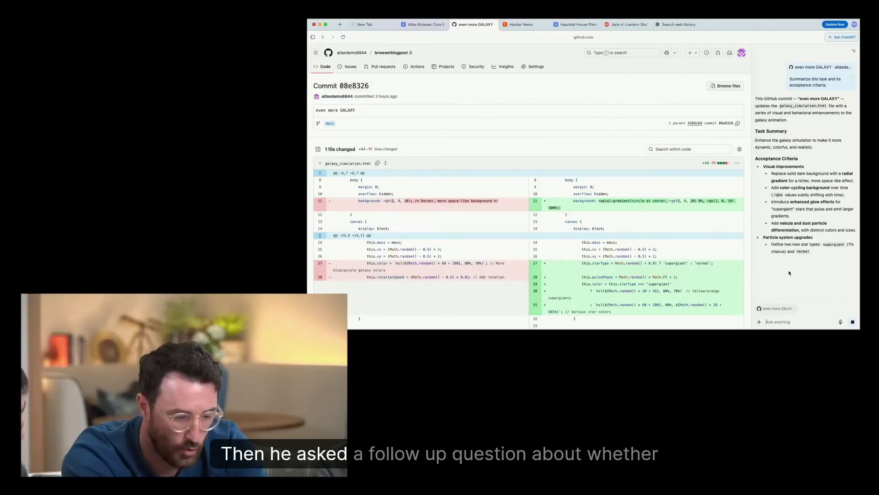
{"action": "type", "text": "is this safe to cher"}
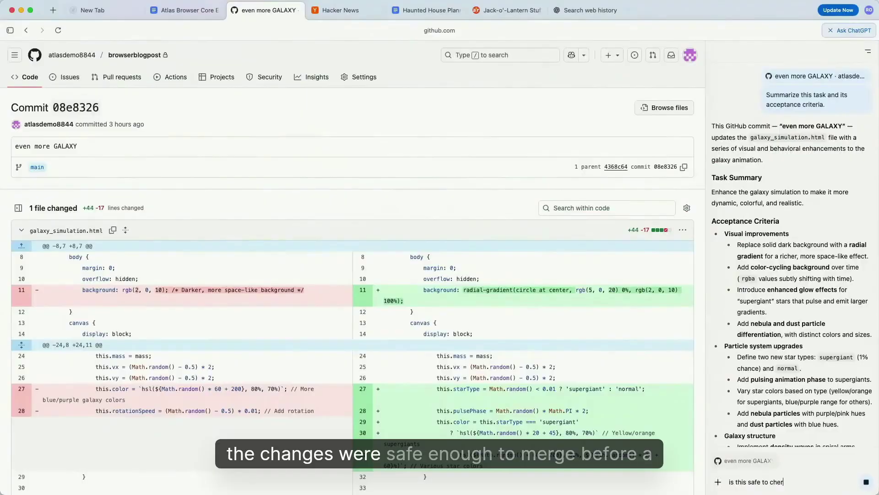
{"action": "type", "text": "ry pick into the RC launching today?"}
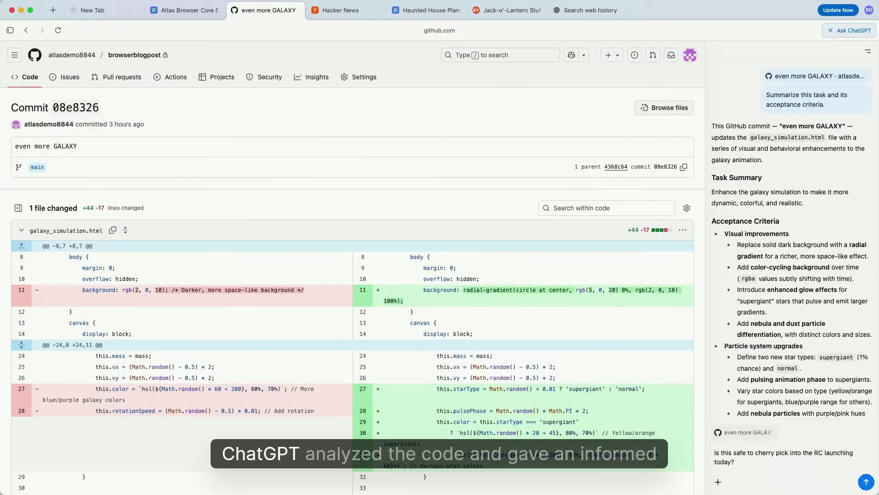
{"action": "key", "text": "Return"}
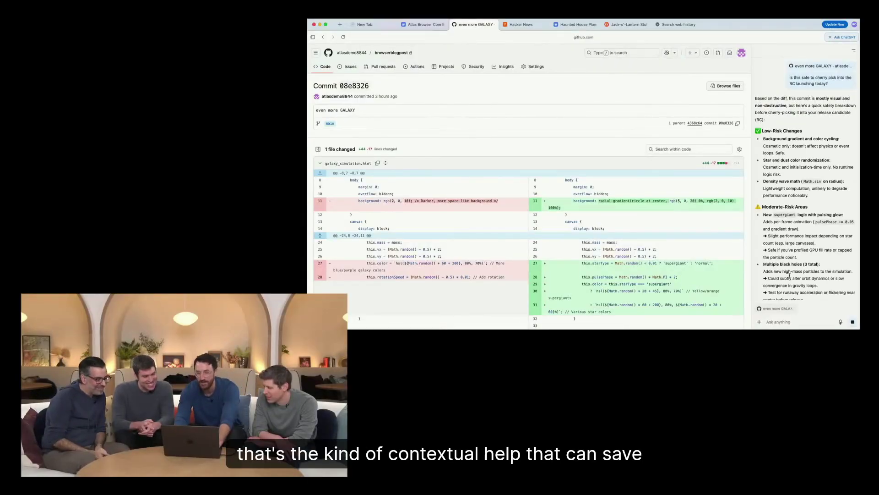
Search for 'new pta movie news and reviews'.
{"action": "key", "text": "super+l"}
{"action": "type", "text": "new pta "}
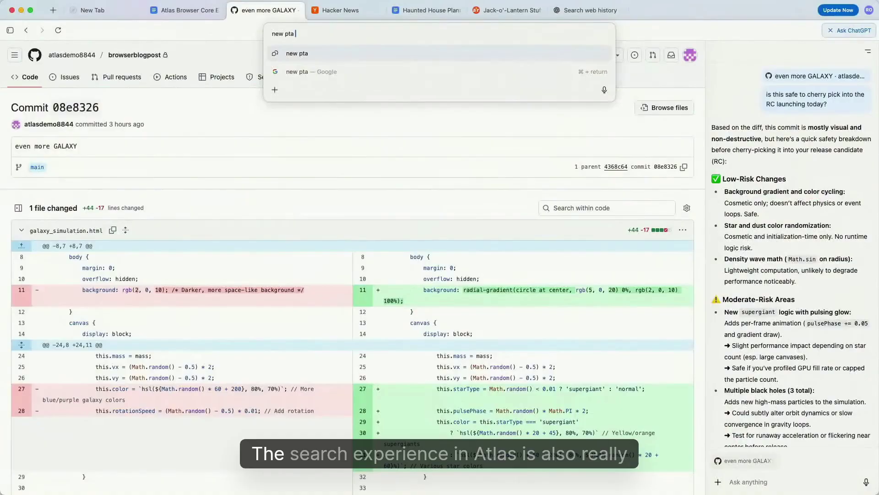
{"action": "type", "text": "movie news and "}
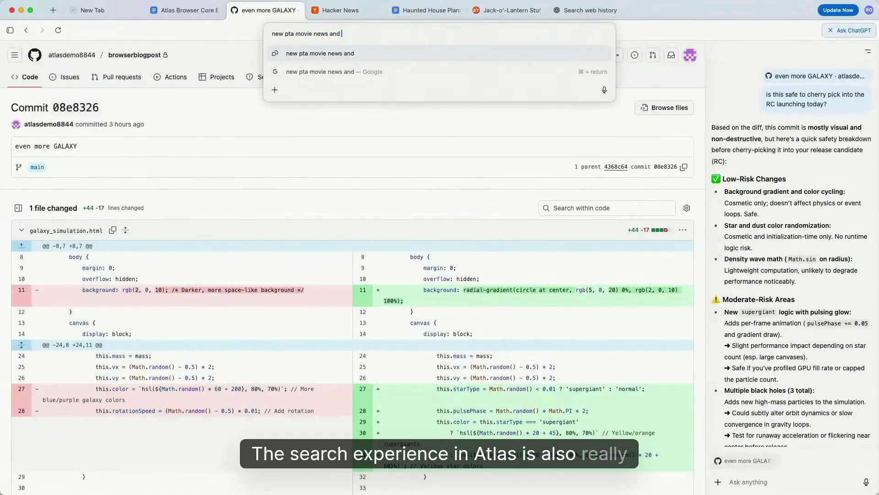
{"action": "type", "text": "reviews"}
{"action": "key", "text": "Return"}
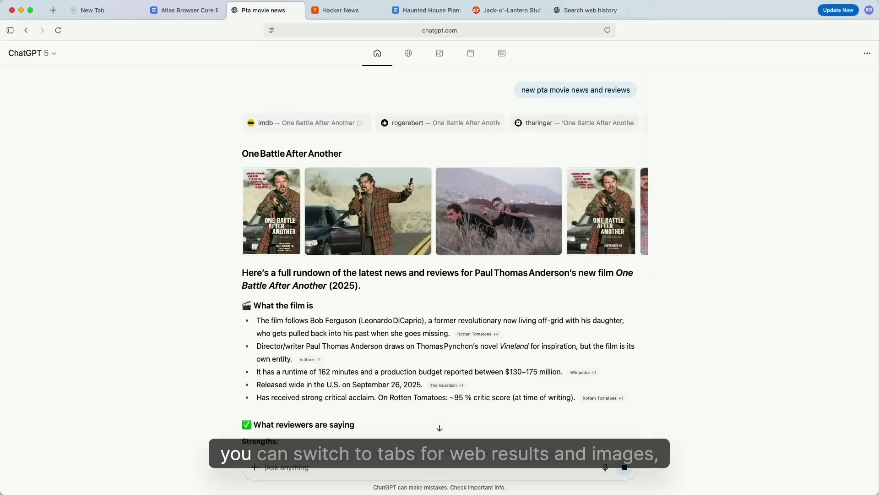
Browse the Web, Images, Videos and News results, then return to ChatGPT's answer.
{"action": "left_click", "coordinate": [406, 63]}
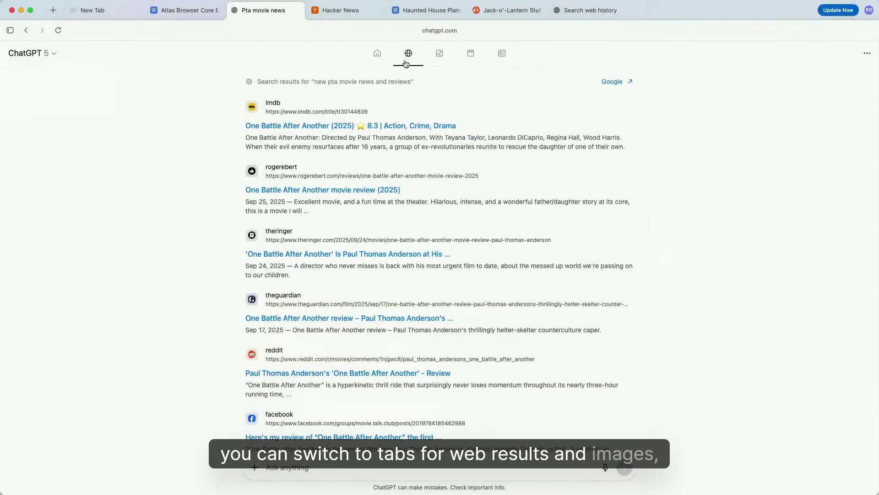
{"action": "left_click", "coordinate": [438, 59]}
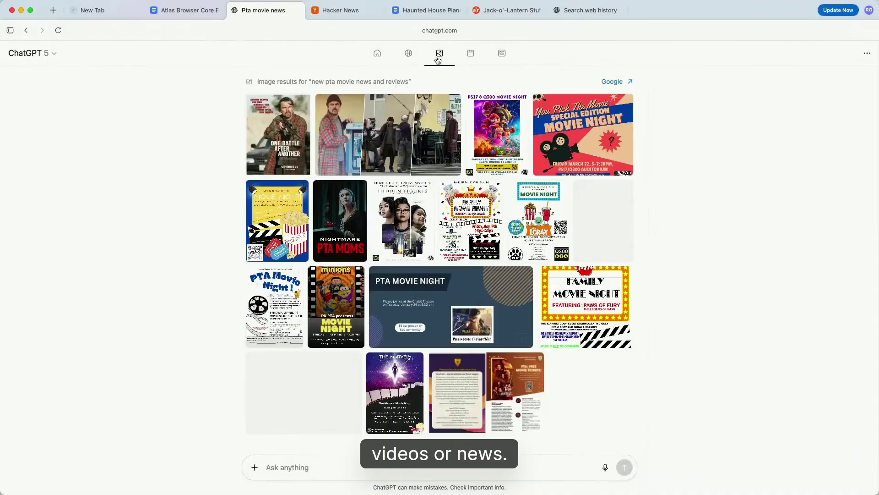
{"action": "left_click", "coordinate": [469, 60]}
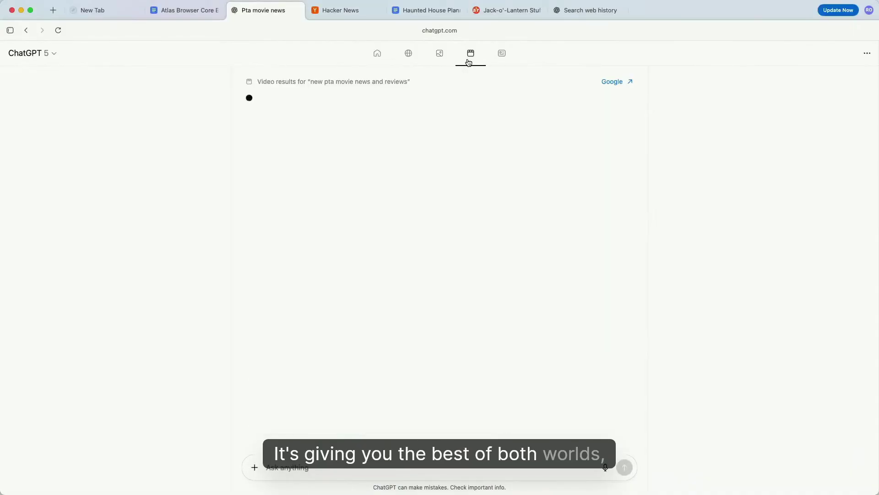
{"action": "left_click", "coordinate": [501, 61]}
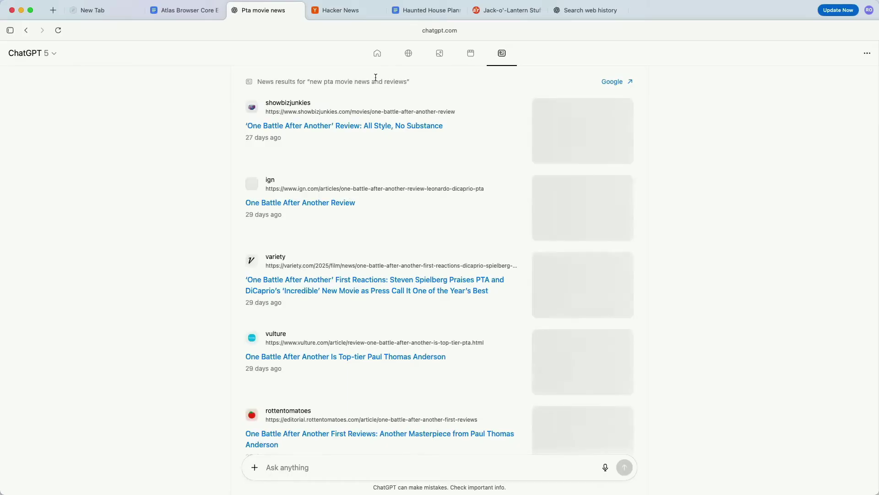
{"action": "left_click", "coordinate": [376, 59]}
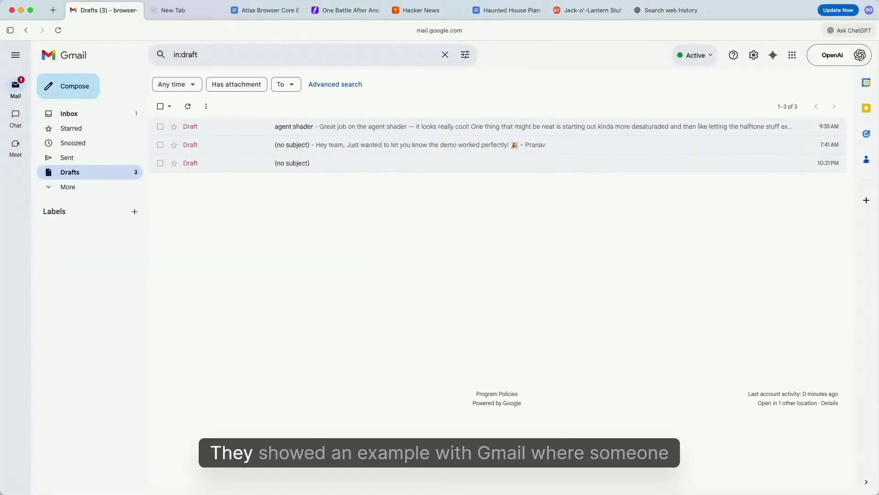
Have ChatGPT rewrite the agent shader draft's body with 'tidy my writing' and apply the update.
{"action": "left_click", "coordinate": [458, 126]}
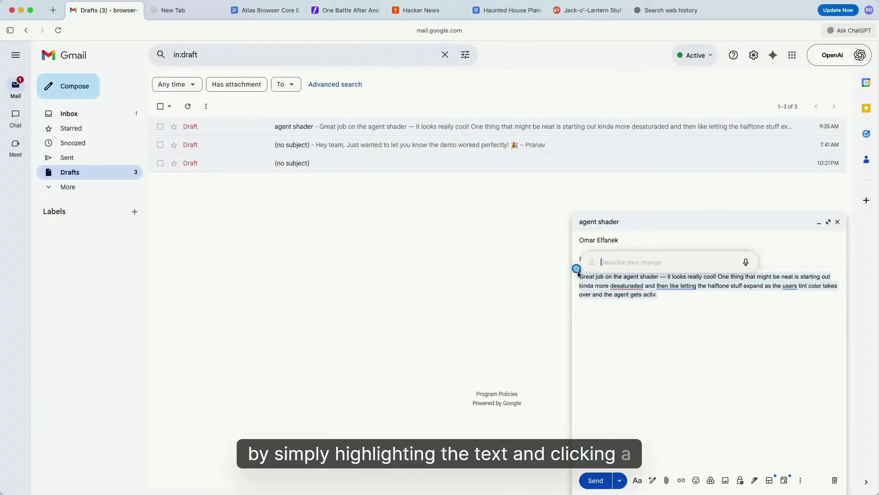
{"action": "type", "text": "y my"}
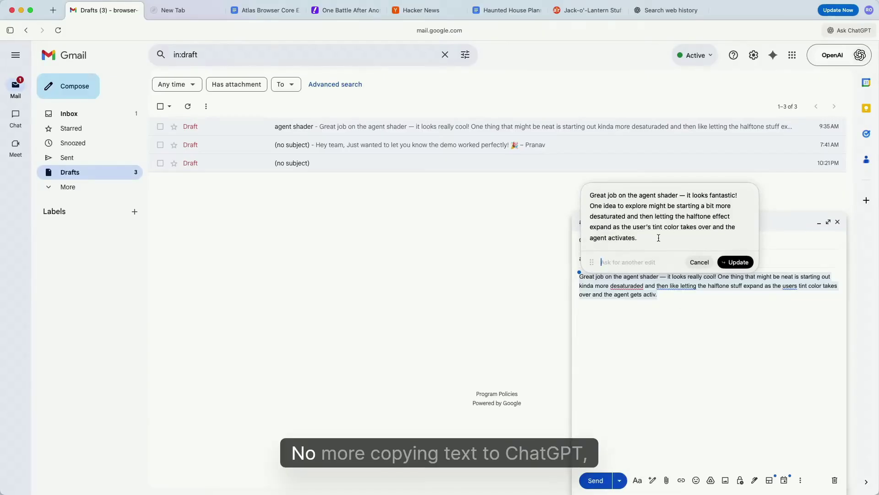
{"action": "left_click", "coordinate": [738, 262]}
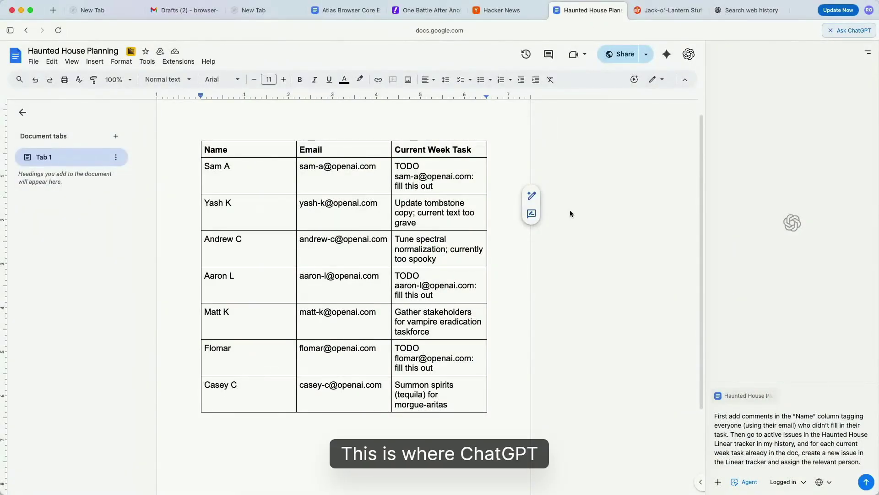
{"action": "left_click", "coordinate": [717, 482]}
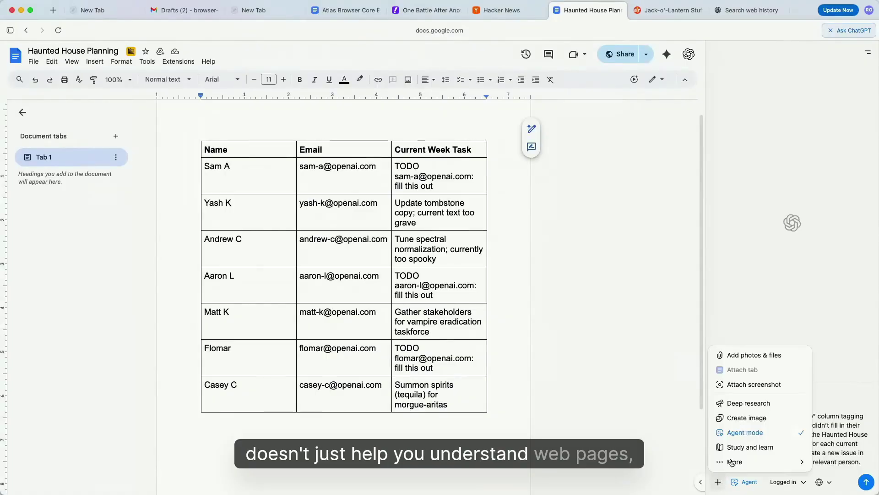
{"action": "left_click", "coordinate": [814, 444]}
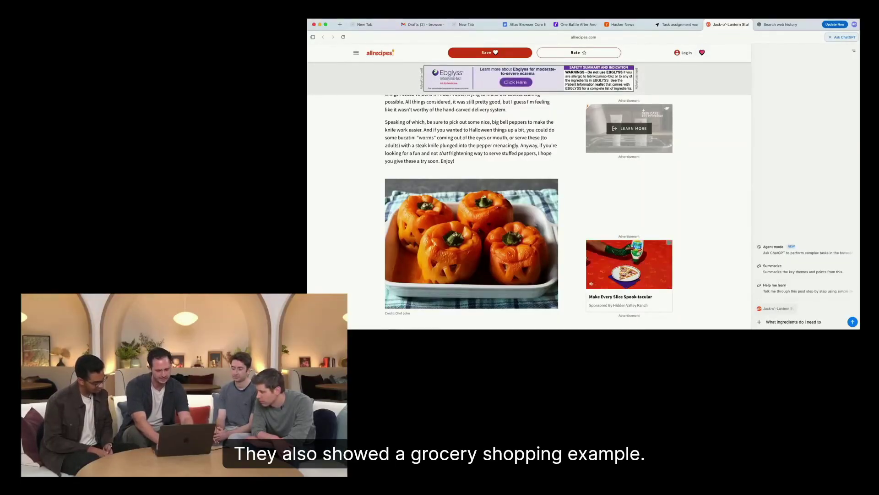
Ask for the stuffed-pepper ingredients for 8 people, then ask the agent to order the meat and produce.
{"action": "type", "text": "cook this"}
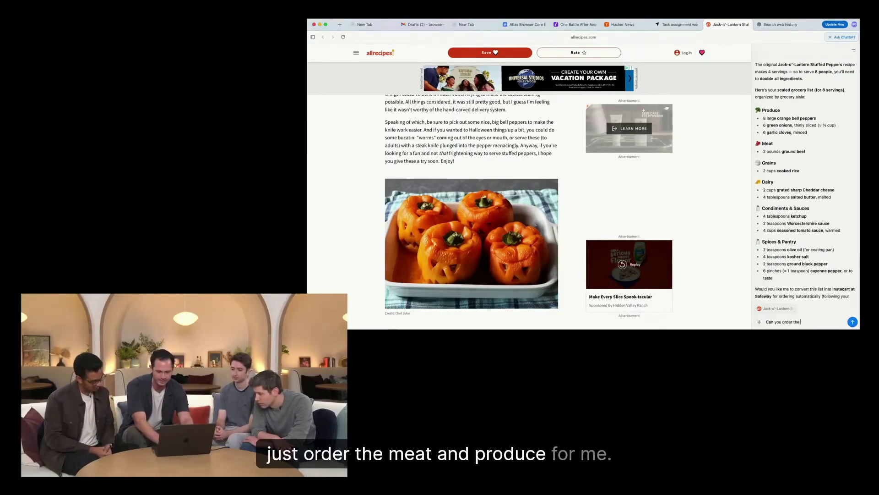
{"action": "type", "text": "roduce for me?"}
{"action": "key", "text": "Return"}
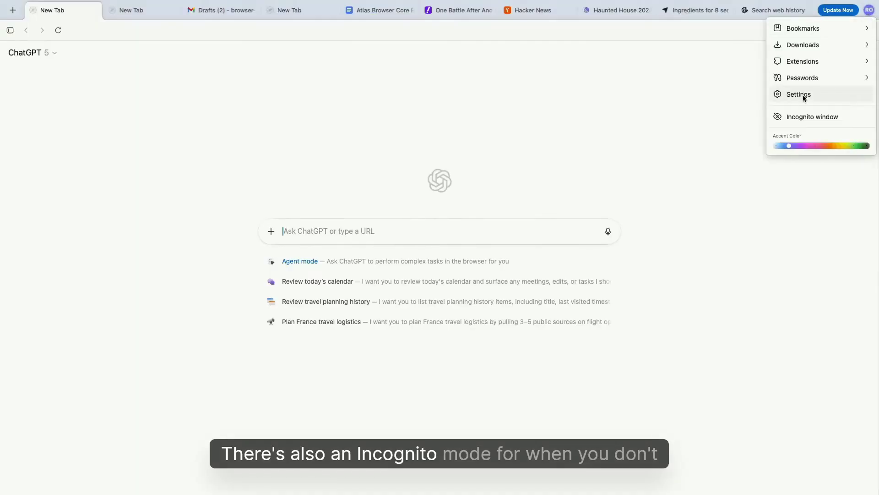
In a new incognito window, ask 'what to do when your palm are sweaty on a first date'.
{"action": "left_click", "coordinate": [811, 116]}
{"action": "type", "text": "wh"}
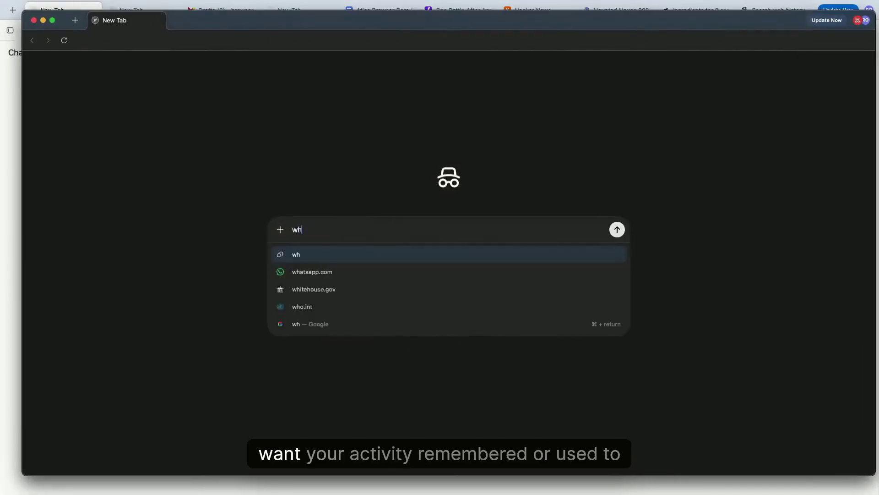
{"action": "type", "text": "at to do when you"}
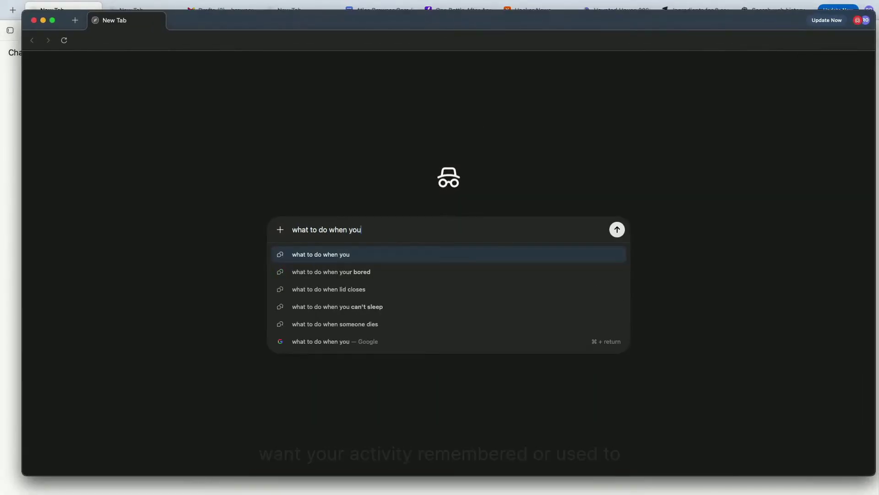
{"action": "type", "text": "r palm are sweaty on a "}
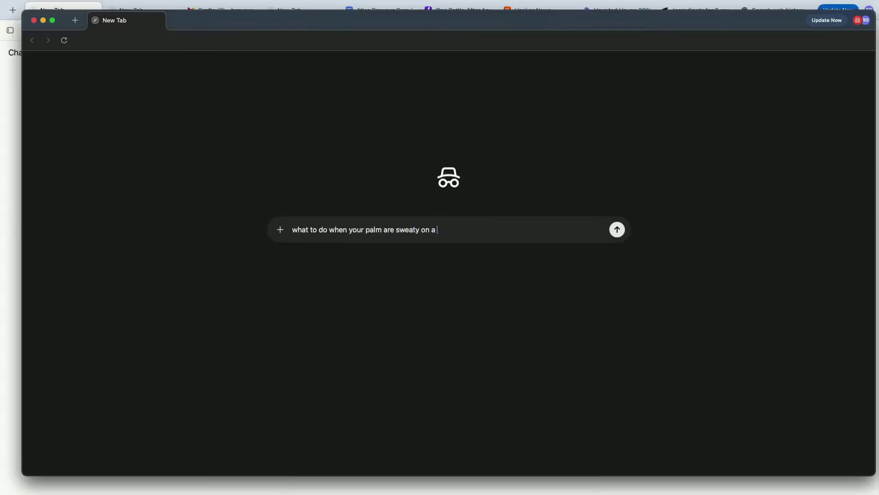
{"action": "type", "text": "first date"}
{"action": "key", "text": "Return"}
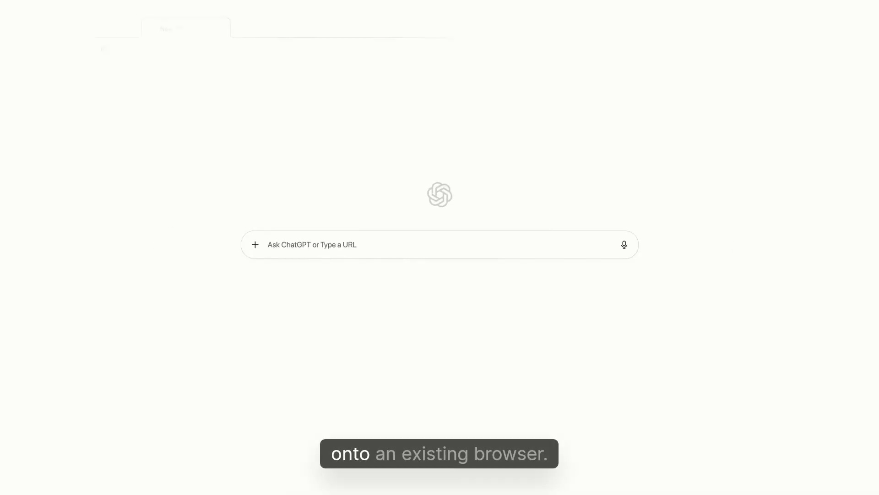
Ask ChatGPT about hikes near the vrbo.com cabin and whether the connection's mother's room is open.
{"action": "type", "text": "vrbo.com"}
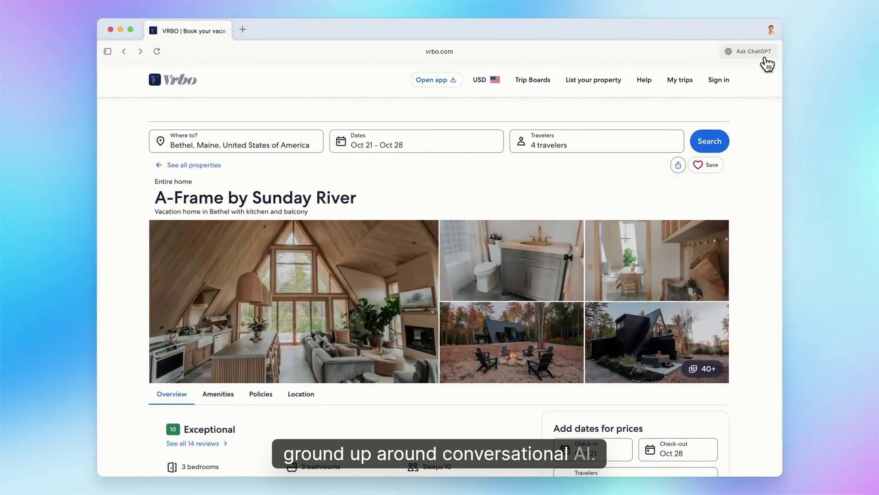
{"action": "left_click", "coordinate": [763, 57]}
{"action": "type", "text": "Are there good hikes nearby?"}
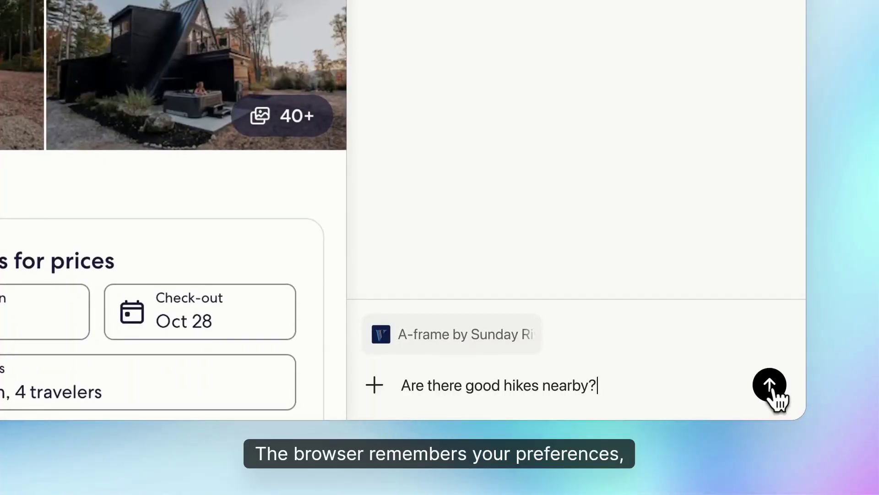
{"action": "left_click", "coordinate": [771, 387]}
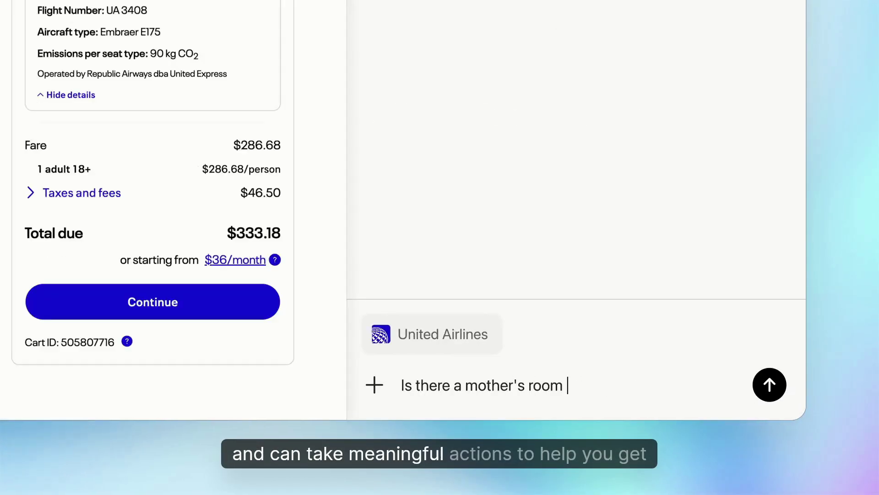
{"action": "type", "text": "at my connection and is it open when I'm there?"}
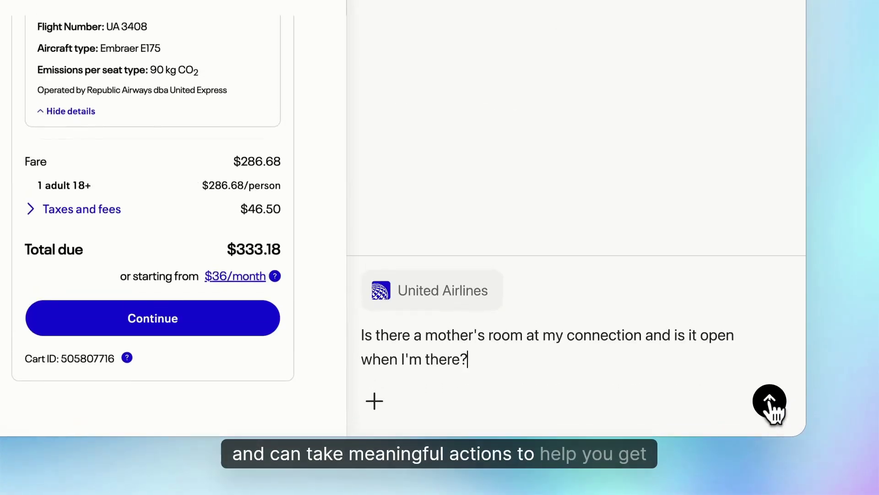
{"action": "left_click", "coordinate": [770, 387]}
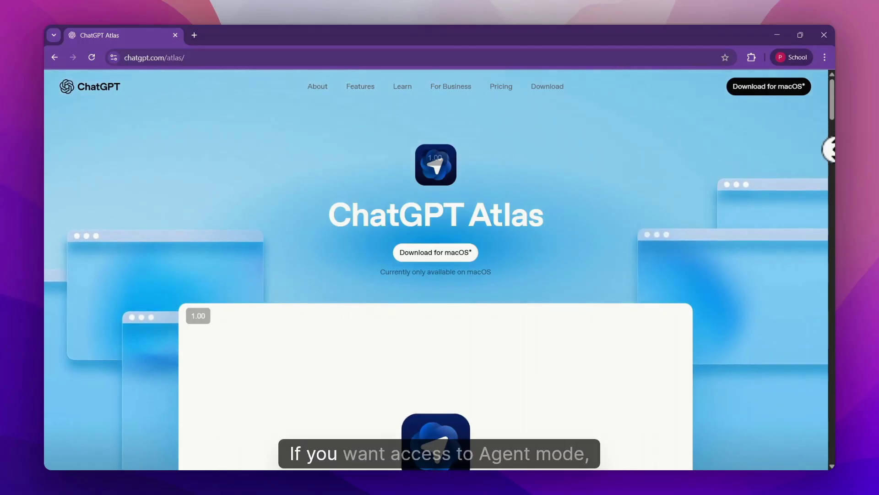
Scroll down the chatgpt.com/atlas page through the feature sections to More features.
{"action": "scroll", "coordinate": [436, 274], "scroll_direction": "down", "scroll_amount": 3}
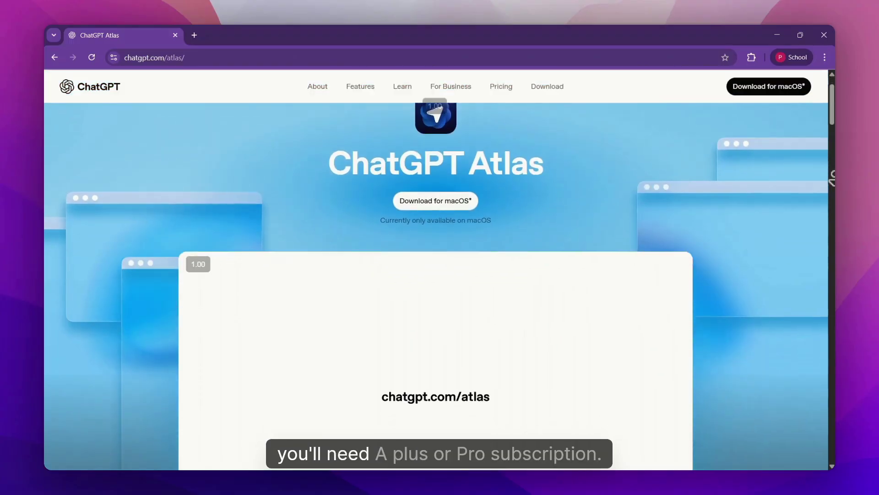
{"action": "scroll", "coordinate": [435, 275], "scroll_direction": "down", "scroll_amount": 3}
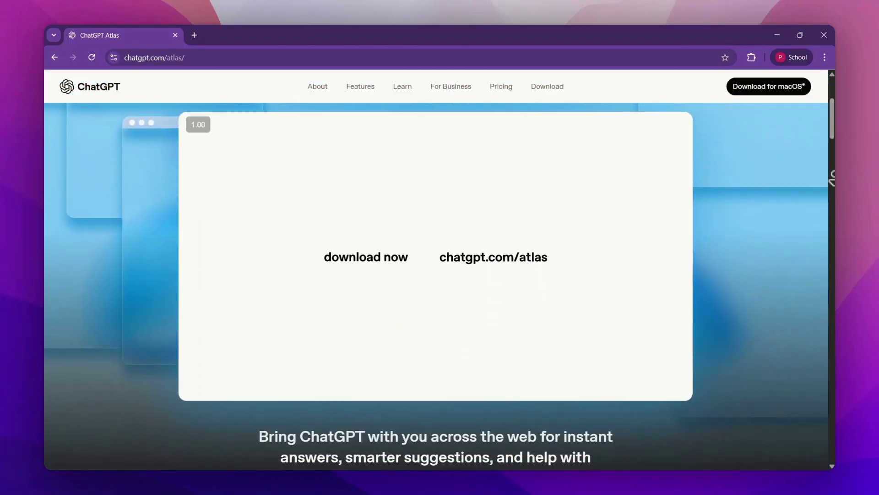
{"action": "scroll", "coordinate": [436, 275], "scroll_direction": "down", "scroll_amount": 3}
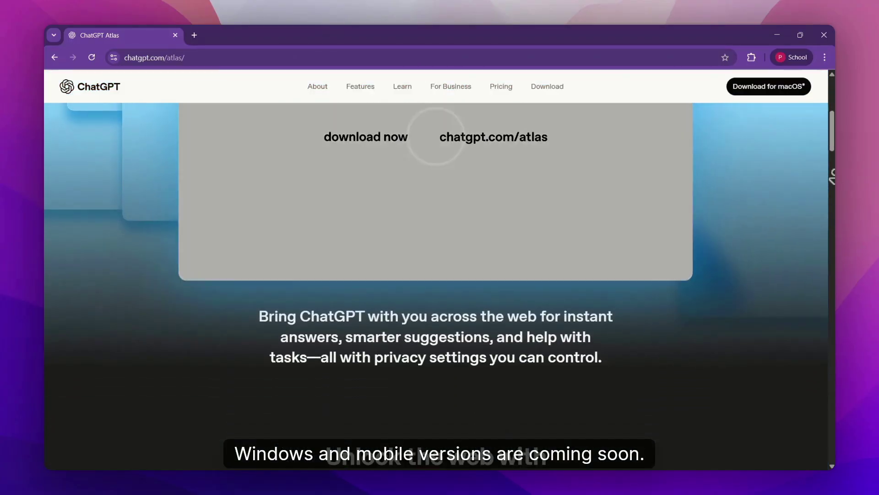
{"action": "scroll", "coordinate": [436, 275], "scroll_direction": "down", "scroll_amount": 3}
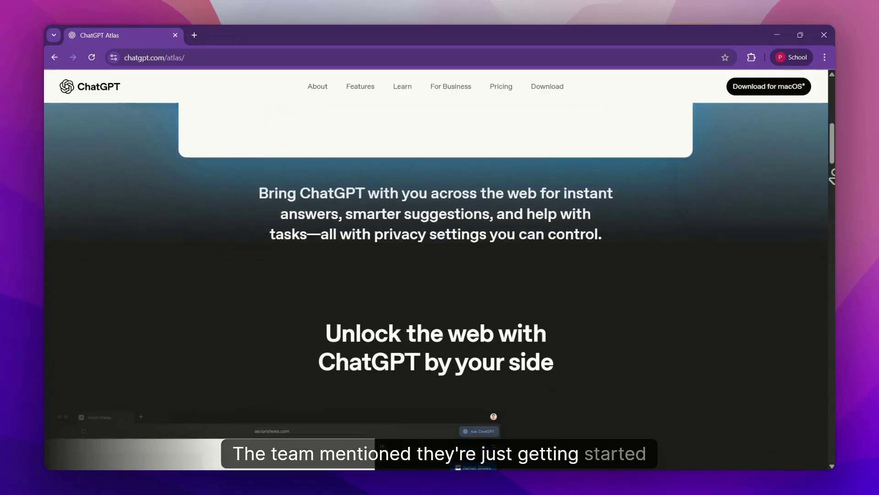
{"action": "scroll", "coordinate": [435, 274], "scroll_direction": "down", "scroll_amount": 3}
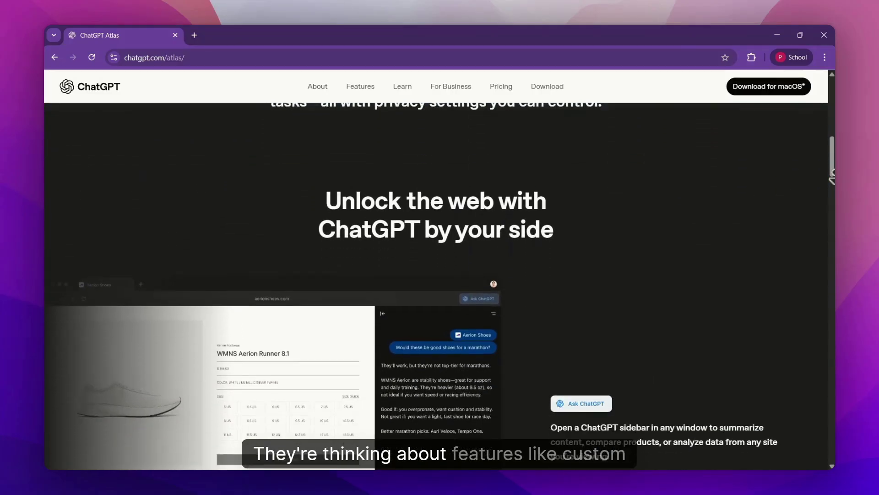
{"action": "scroll", "coordinate": [832, 174], "scroll_direction": "down", "scroll_amount": 3}
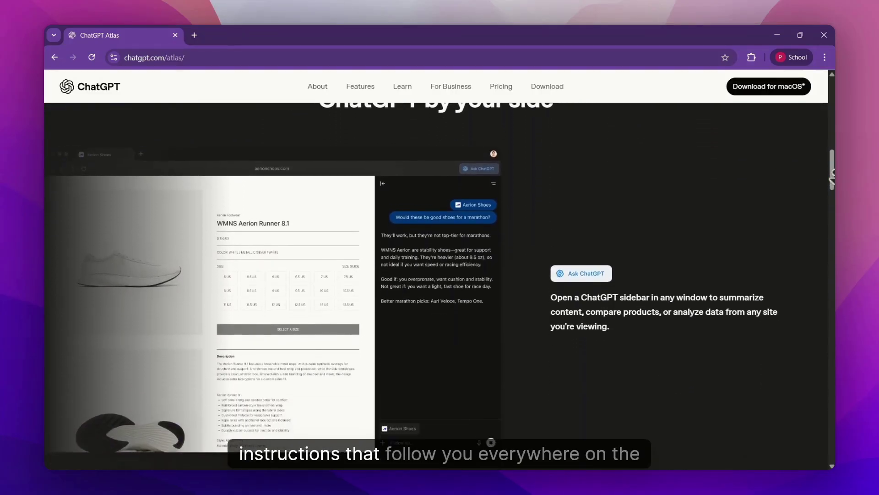
{"action": "scroll", "coordinate": [833, 174], "scroll_direction": "down", "scroll_amount": 3}
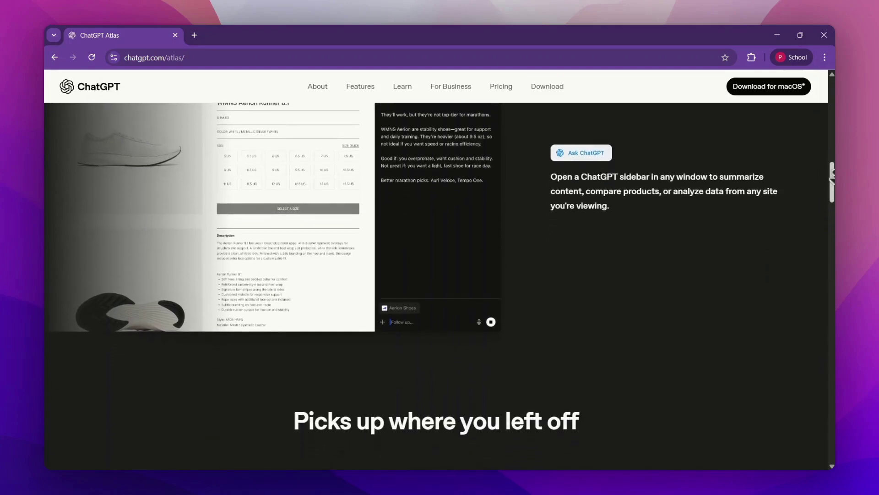
{"action": "scroll", "coordinate": [832, 174], "scroll_direction": "down", "scroll_amount": 3}
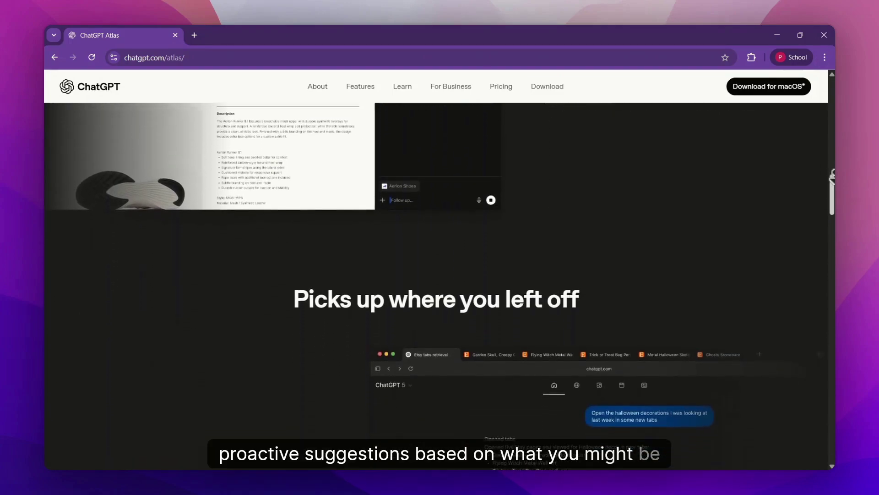
{"action": "scroll", "coordinate": [832, 174], "scroll_direction": "down", "scroll_amount": 3}
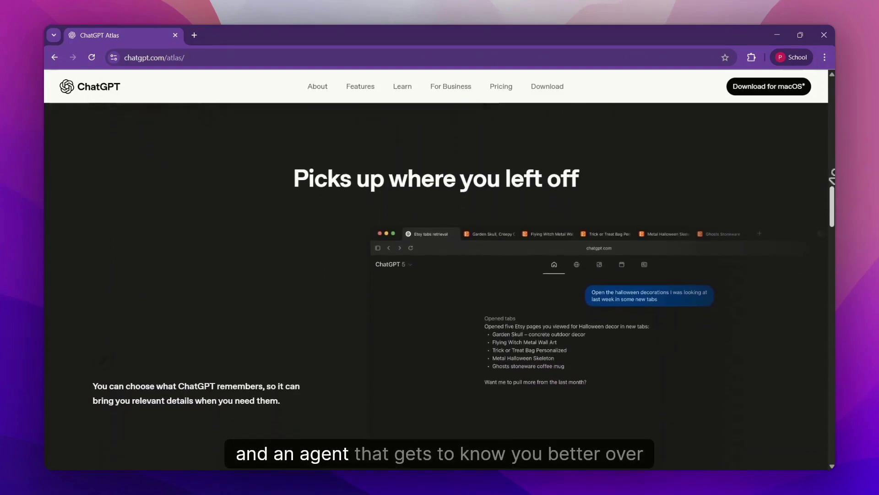
{"action": "scroll", "coordinate": [832, 177], "scroll_direction": "down", "scroll_amount": 3}
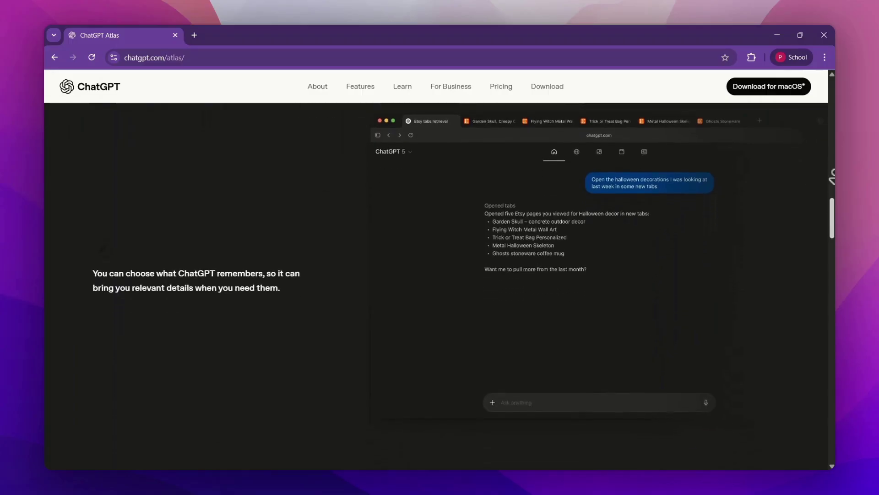
{"action": "scroll", "coordinate": [832, 176], "scroll_direction": "down", "scroll_amount": 3}
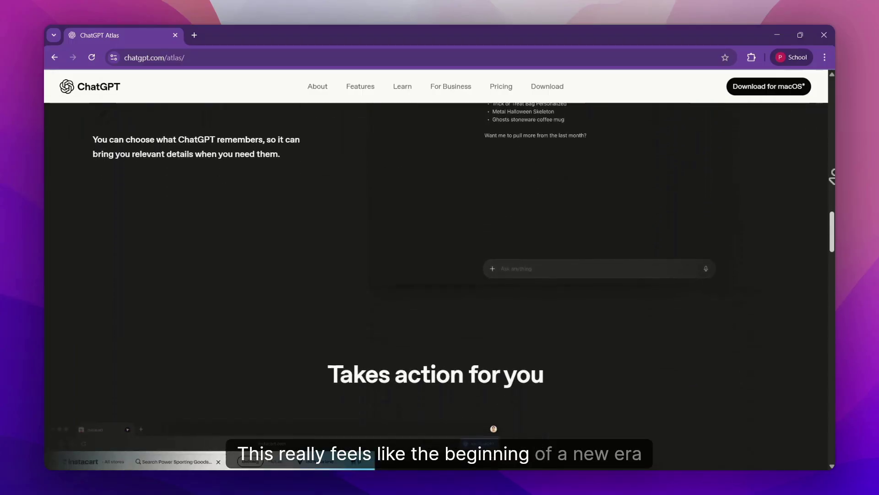
{"action": "scroll", "coordinate": [440, 275], "scroll_direction": "down", "scroll_amount": 3}
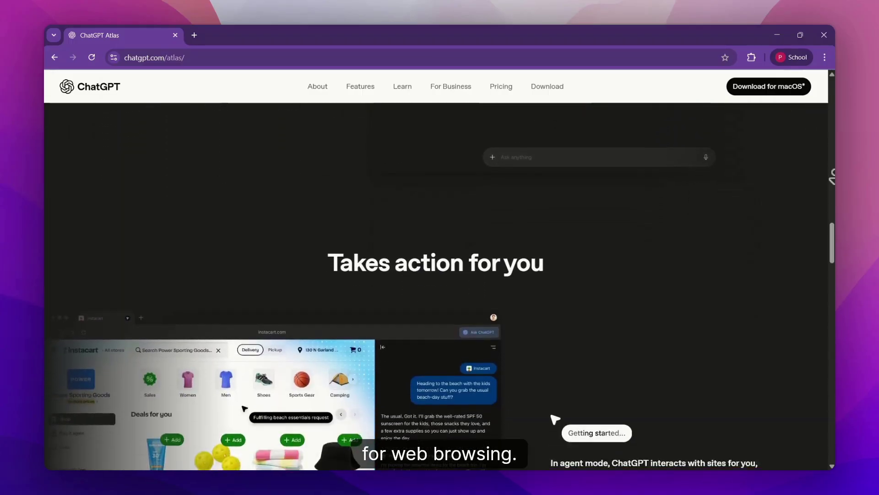
{"action": "scroll", "coordinate": [440, 275], "scroll_direction": "down", "scroll_amount": 3}
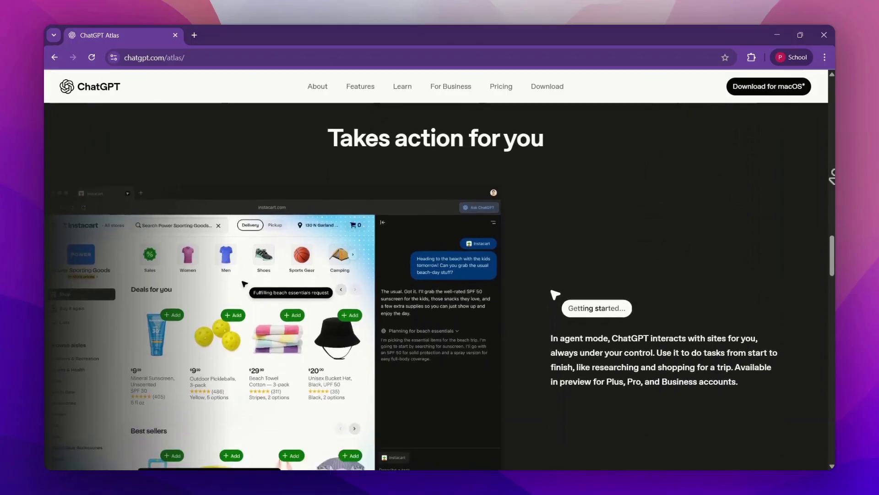
{"action": "scroll", "coordinate": [439, 275], "scroll_direction": "down", "scroll_amount": 3}
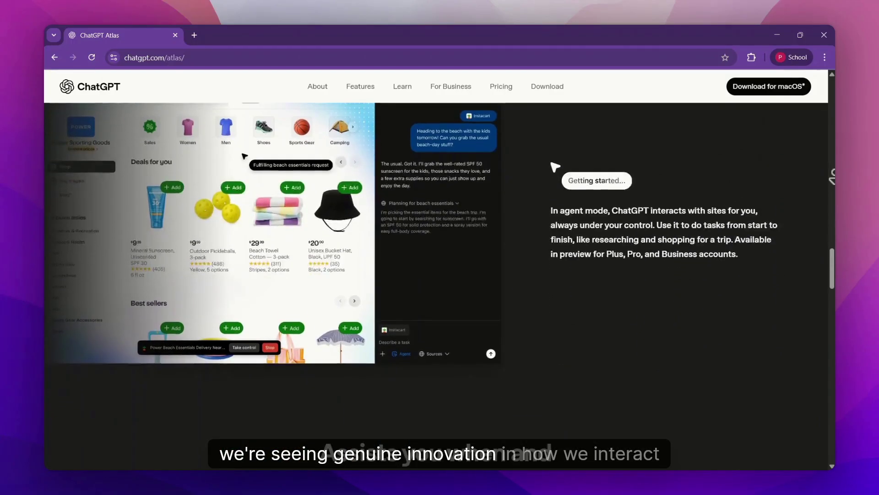
{"action": "scroll", "coordinate": [440, 274], "scroll_direction": "down", "scroll_amount": 3}
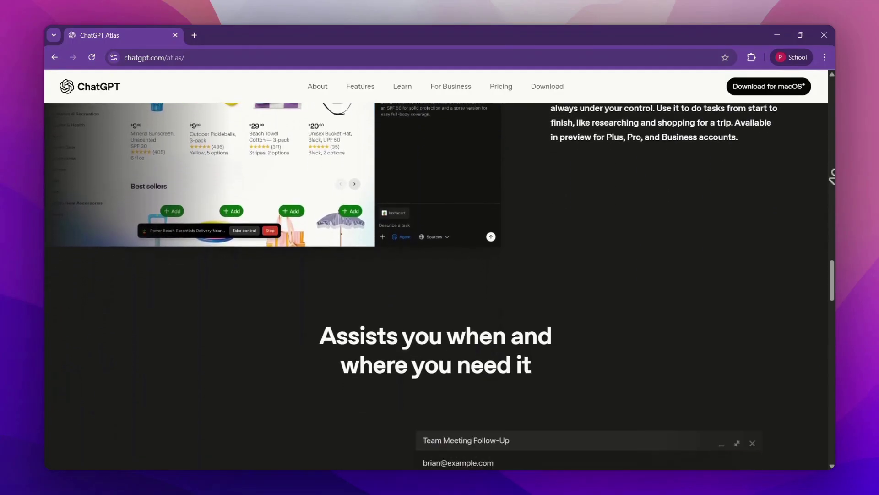
{"action": "scroll", "coordinate": [440, 274], "scroll_direction": "down", "scroll_amount": 3}
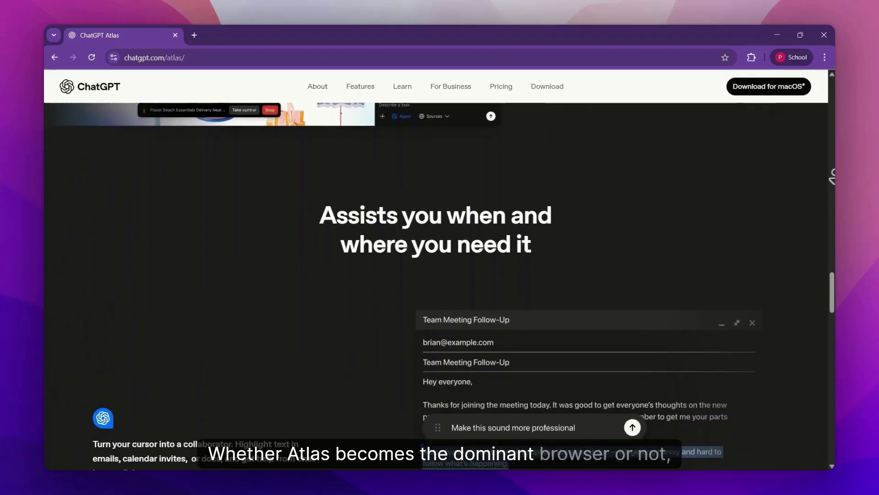
{"action": "scroll", "coordinate": [440, 275], "scroll_direction": "down", "scroll_amount": 3}
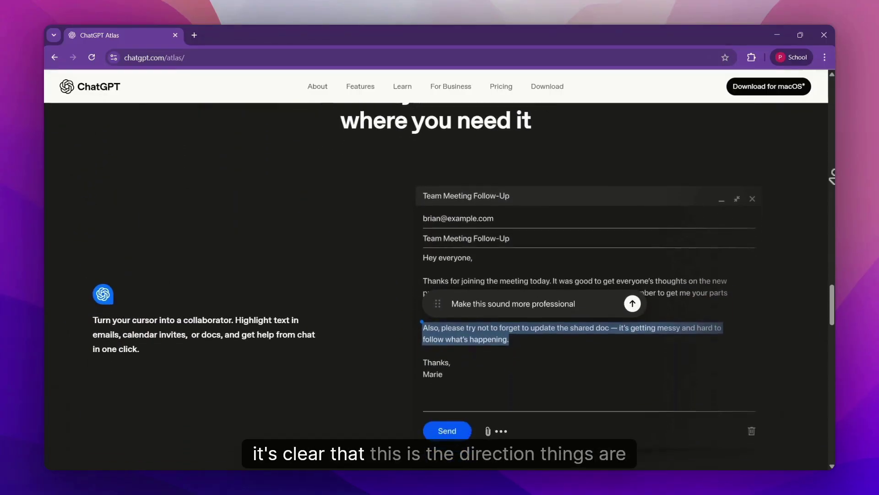
{"action": "scroll", "coordinate": [440, 274], "scroll_direction": "down", "scroll_amount": 3}
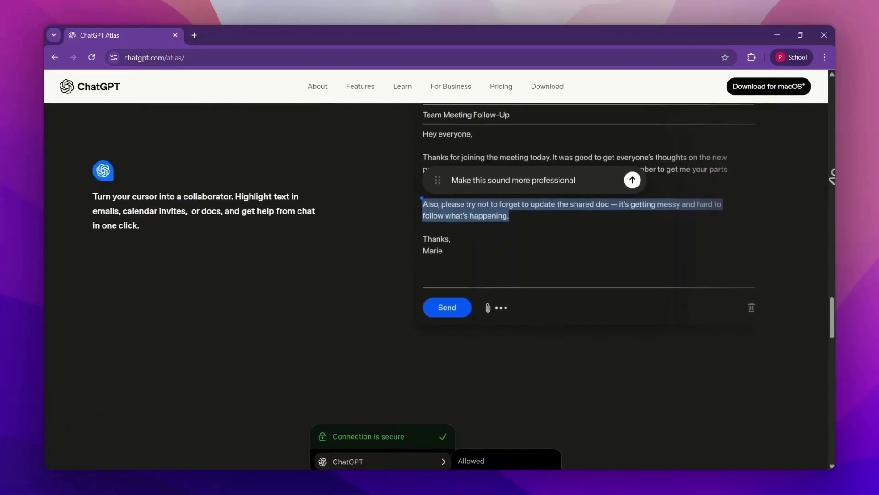
{"action": "scroll", "coordinate": [440, 275], "scroll_direction": "down", "scroll_amount": 3}
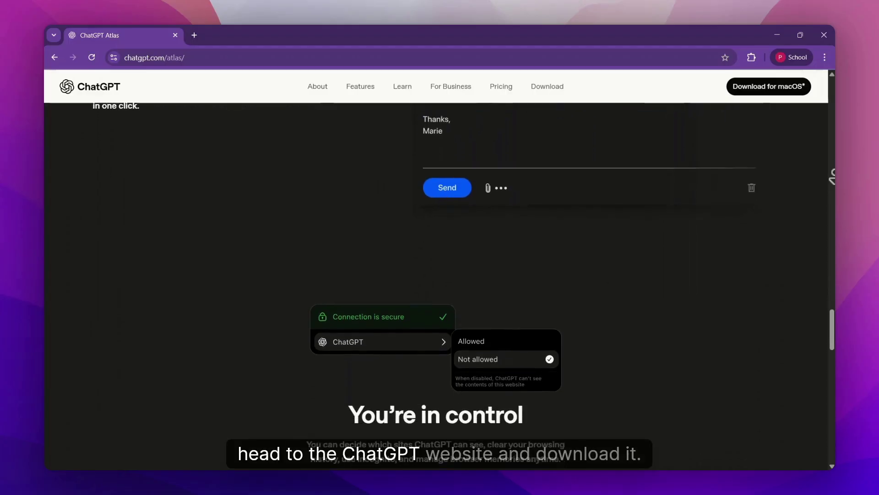
{"action": "scroll", "coordinate": [440, 275], "scroll_direction": "down", "scroll_amount": 3}
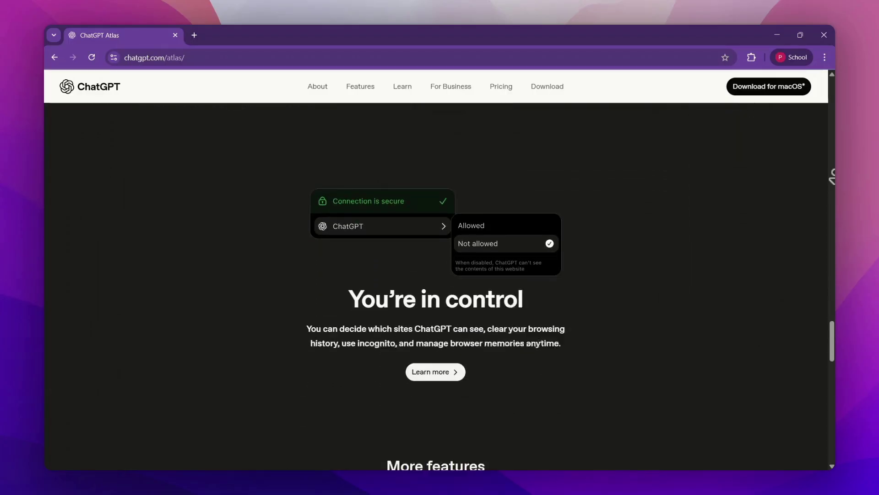
{"action": "scroll", "coordinate": [440, 274], "scroll_direction": "down", "scroll_amount": 3}
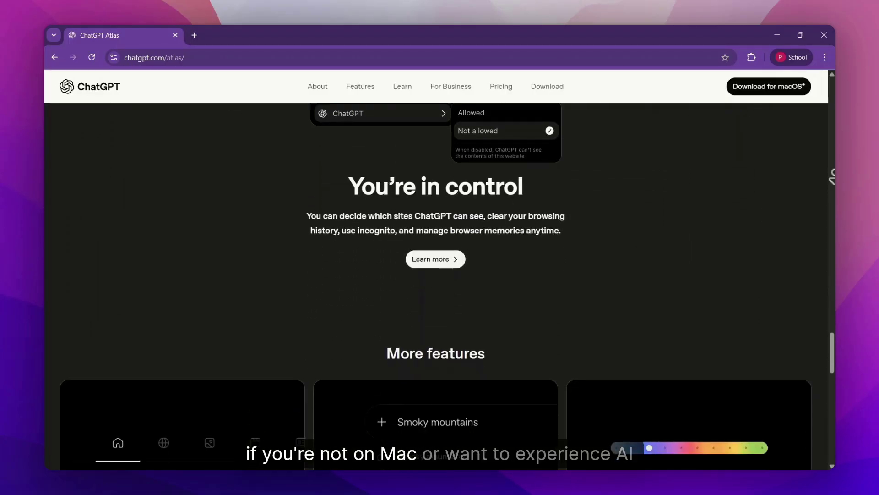
{"action": "scroll", "coordinate": [440, 275], "scroll_direction": "down", "scroll_amount": 3}
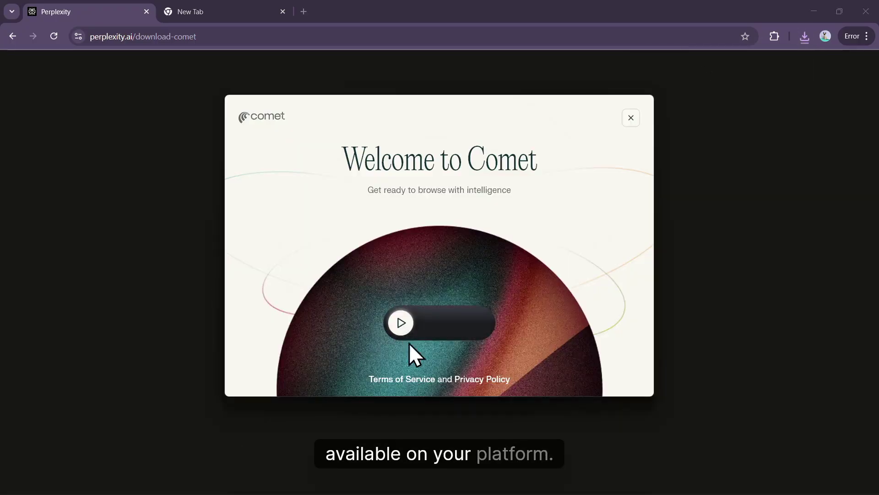
Start the Comet browser installation from the Welcome to Comet setup screen.
{"action": "left_click", "coordinate": [449, 325]}
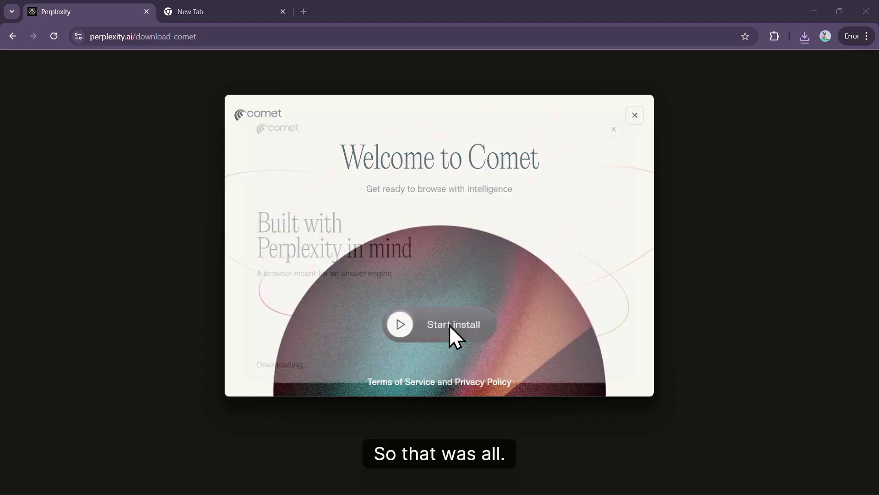